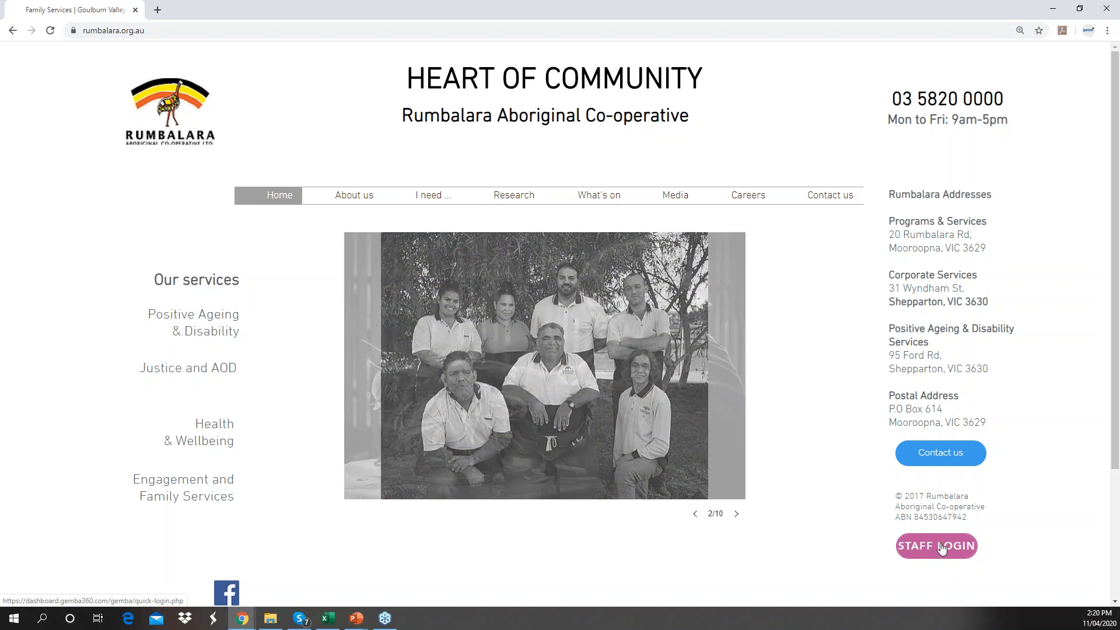
# - Open the Gemba360 staff login page, zoom in, and clear the remembered username and password
pyautogui.click(939, 552)
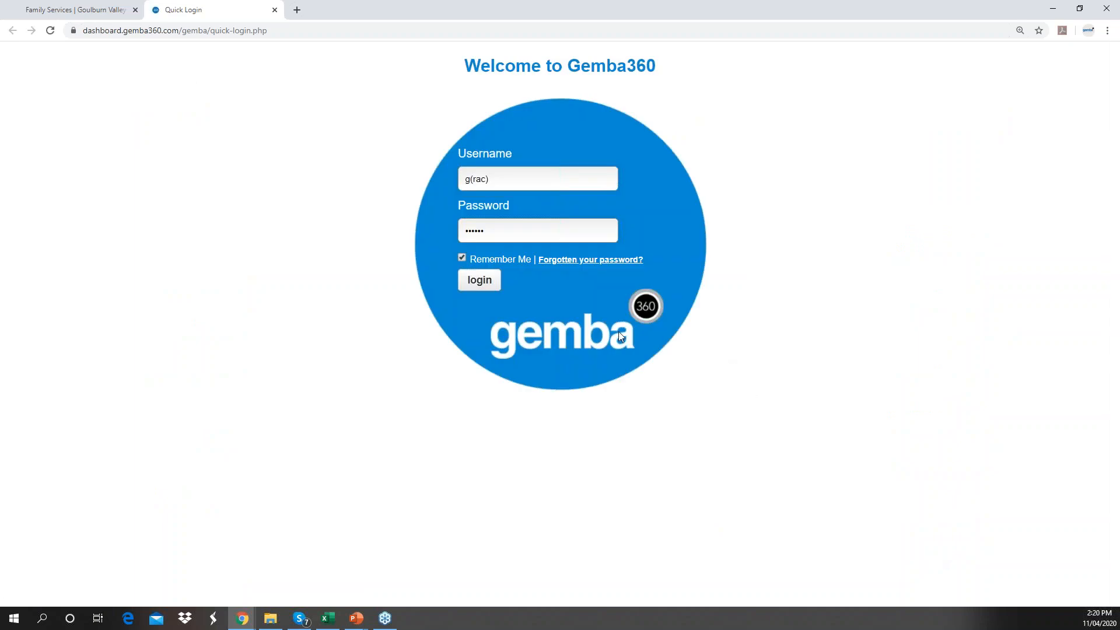
pyautogui.hotkey('ctrl', '+')
pyautogui.hotkey('ctrl', '+')
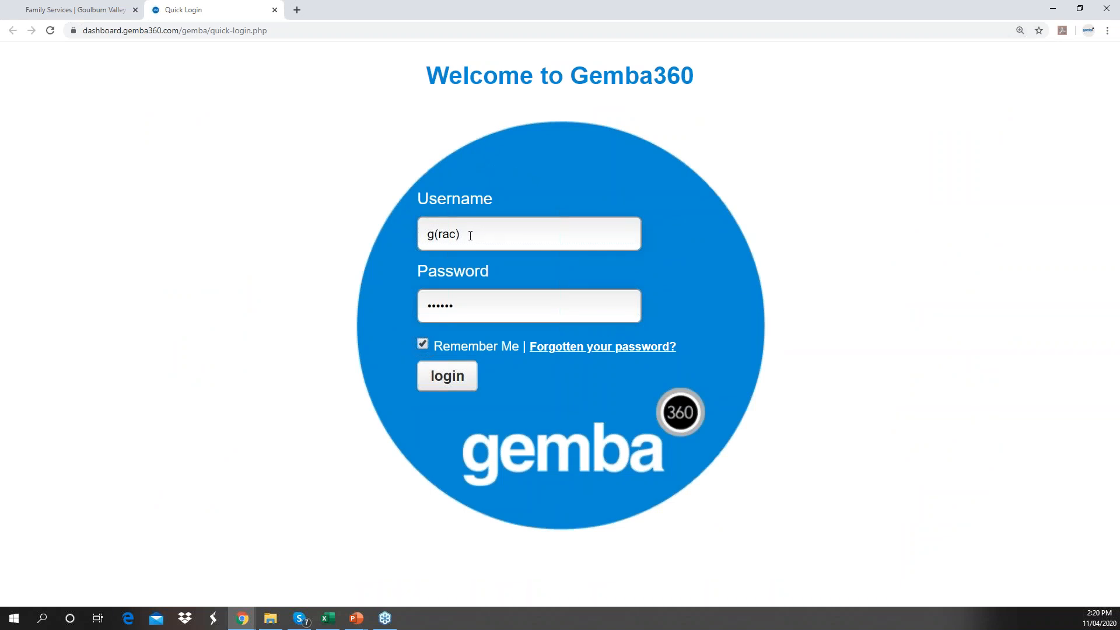
pyautogui.moveTo(469, 236); pyautogui.dragTo(396, 238)
pyautogui.press('BackSpace')
pyautogui.moveTo(461, 307); pyautogui.dragTo(424, 305)
pyautogui.press('BackSpace')
# - Enter the staff username and password and submit the login
pyautogui.click(450, 238)
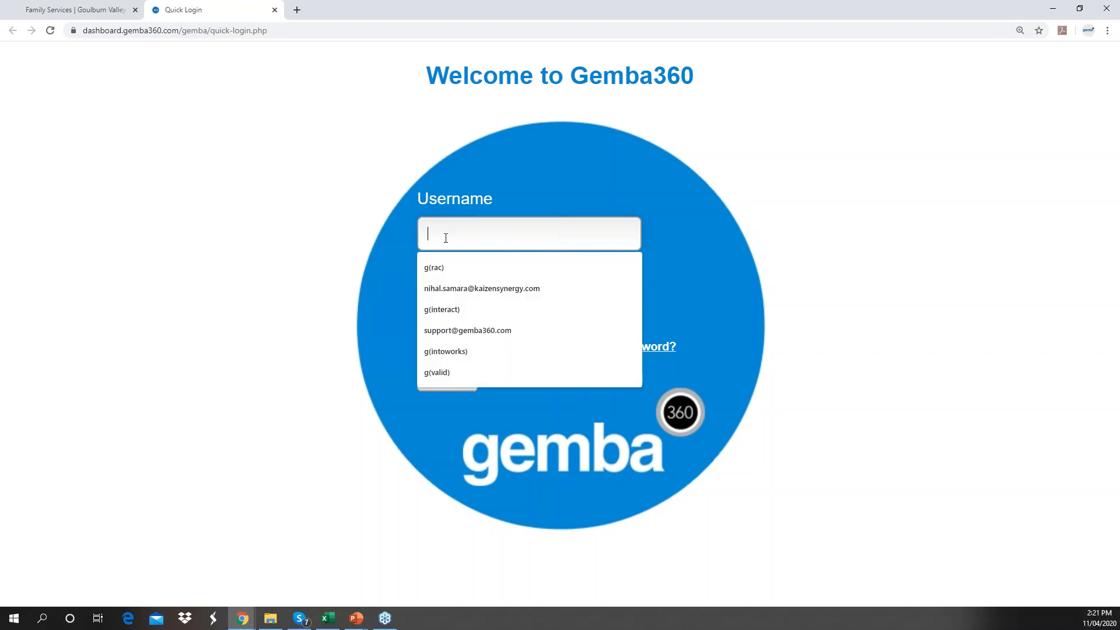
pyautogui.write('g(a')
pyautogui.press('BackSpace')
pyautogui.write('rac)')
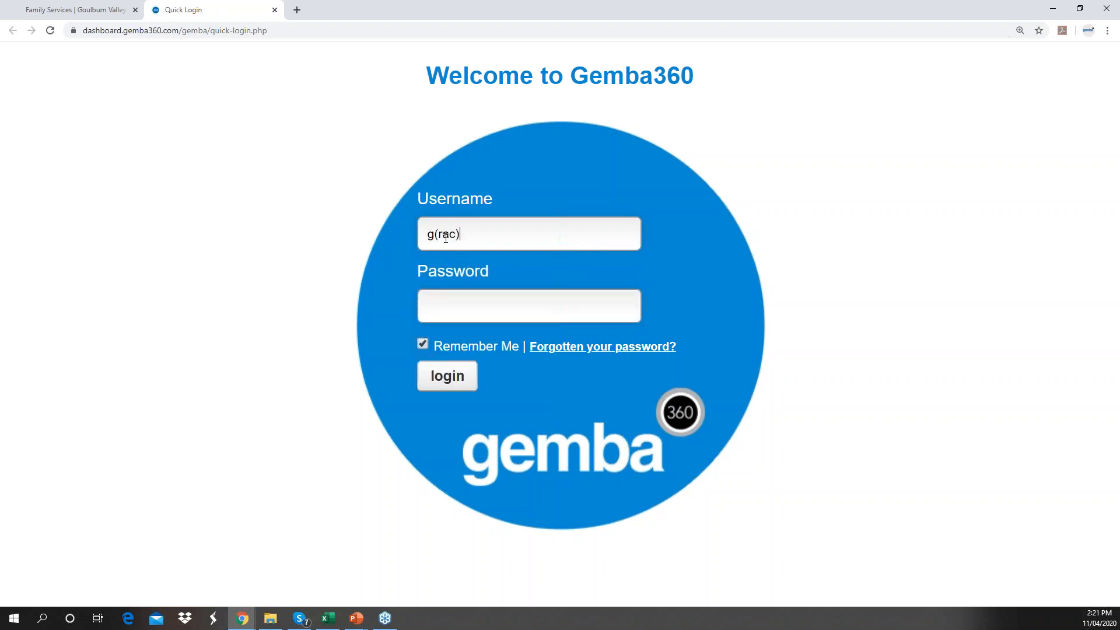
pyautogui.press('Tab')
pyautogui.write('******')
pyautogui.click(447, 378)
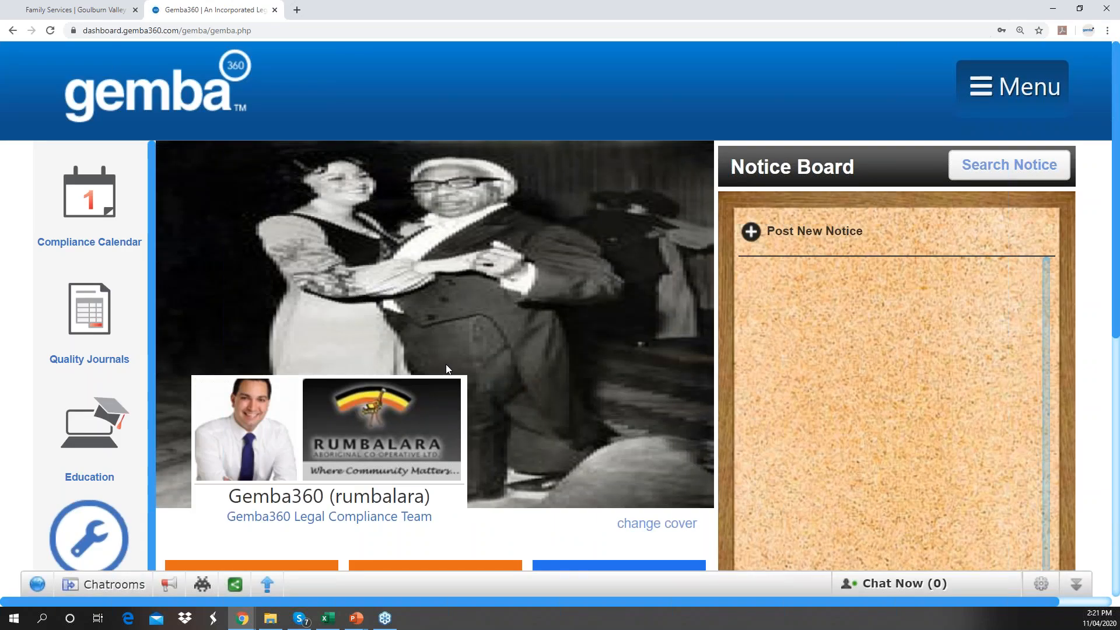
# - Zoom the dashboard out and reopen the staff login from the Rumbalara homepage tab
pyautogui.hotkey('ctrl', '-')
pyautogui.hotkey('ctrl', '-')
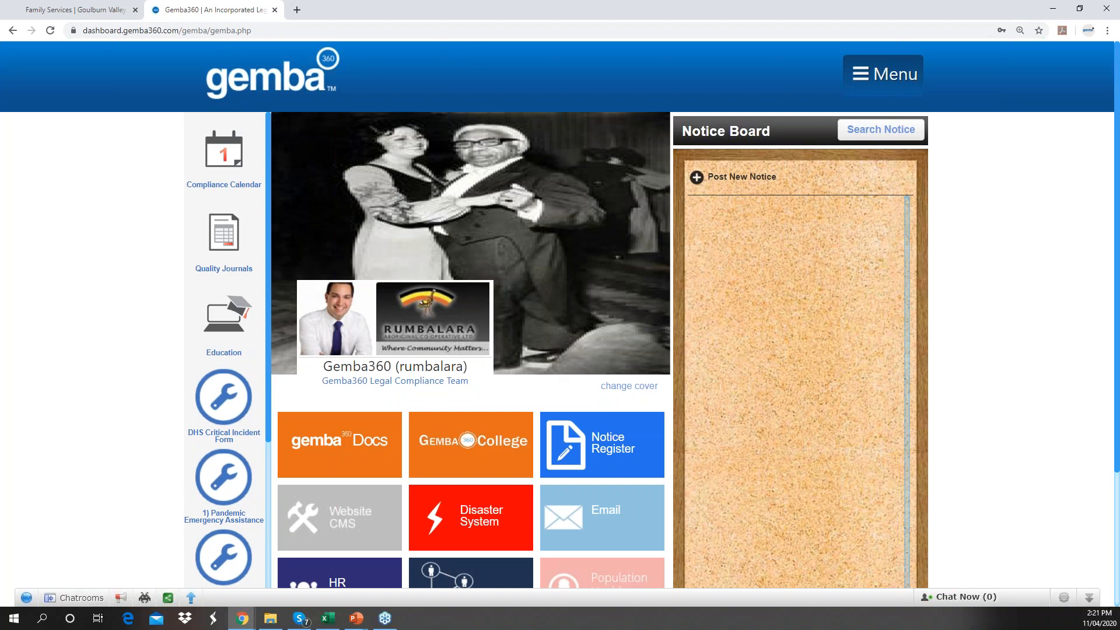
pyautogui.click(110, 7)
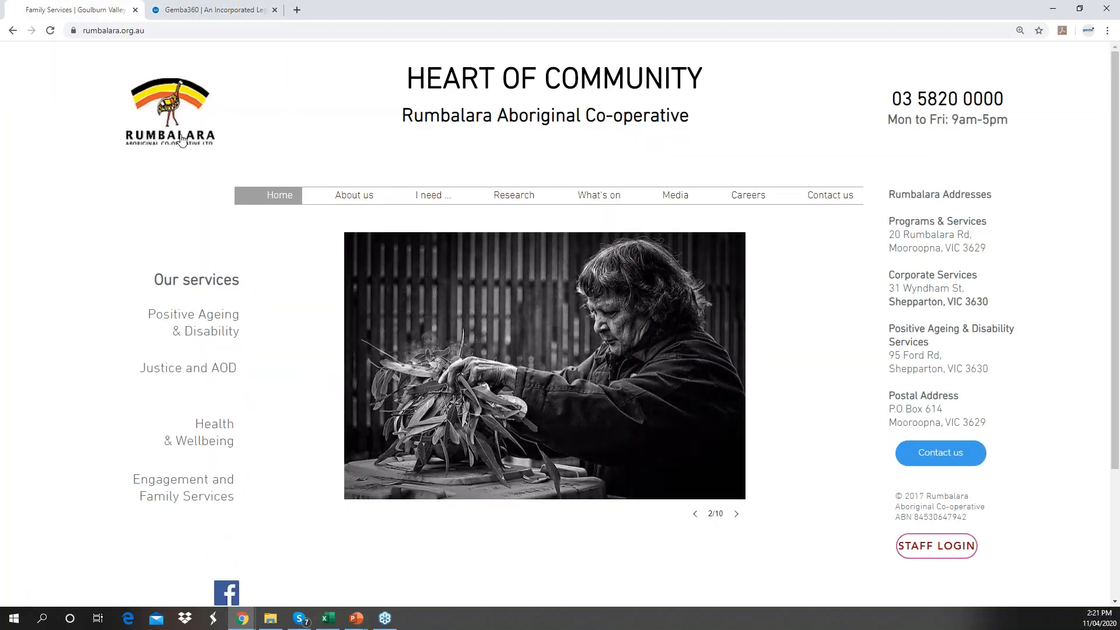
pyautogui.click(937, 547)
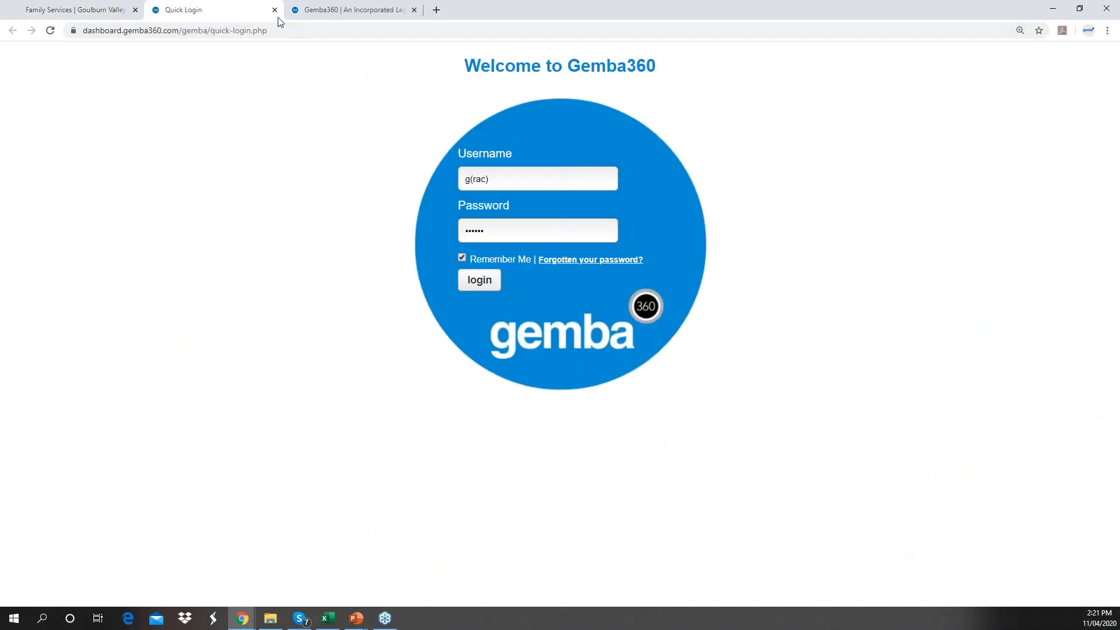
# - Bring the PowerPoint slide show back to the front, then log in to the Gemba360 dashboard
pyautogui.click(356, 618)
pyautogui.click(412, 574)
pyautogui.click(480, 282)
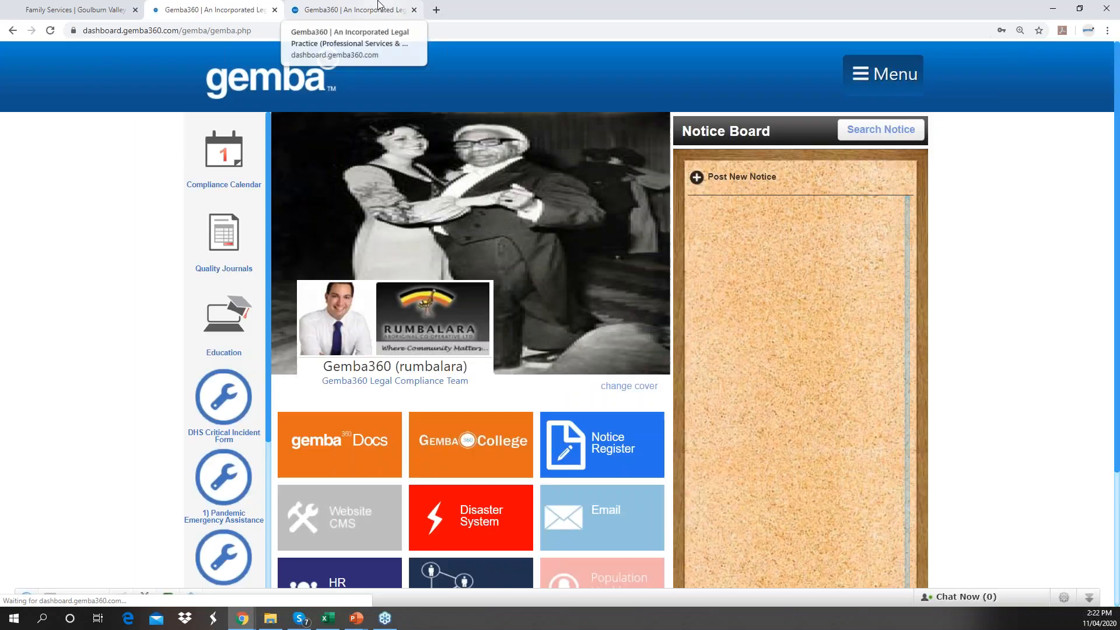
# - Open the 3) RAC Daily Assessment Register forms from the sidebar
pyautogui.scroll(-1, 223, 362)
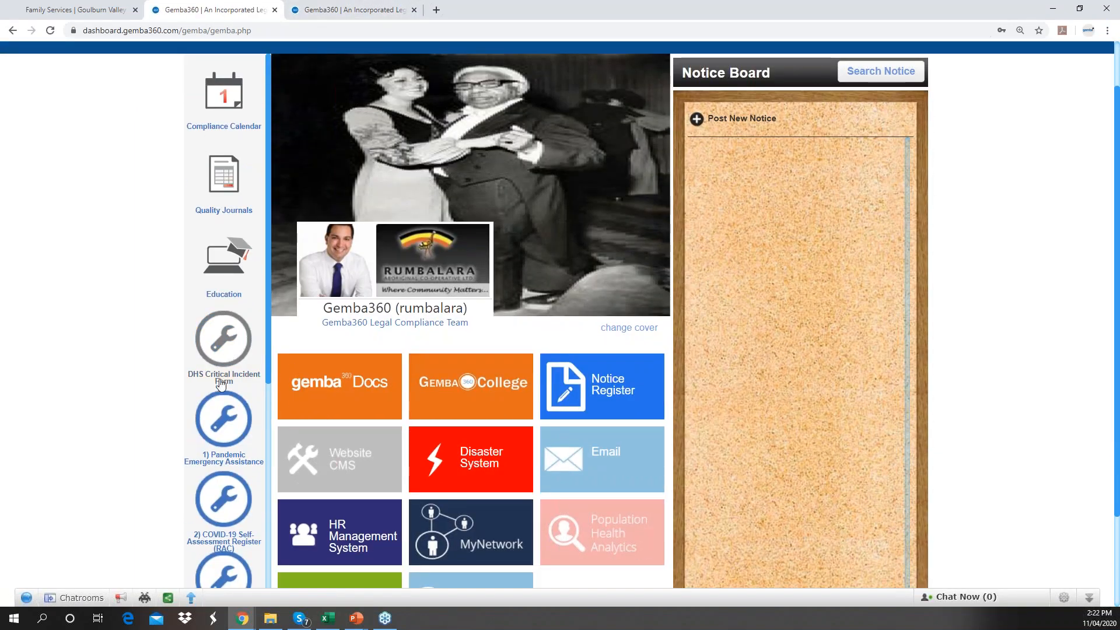
pyautogui.scroll(-3, 220, 387)
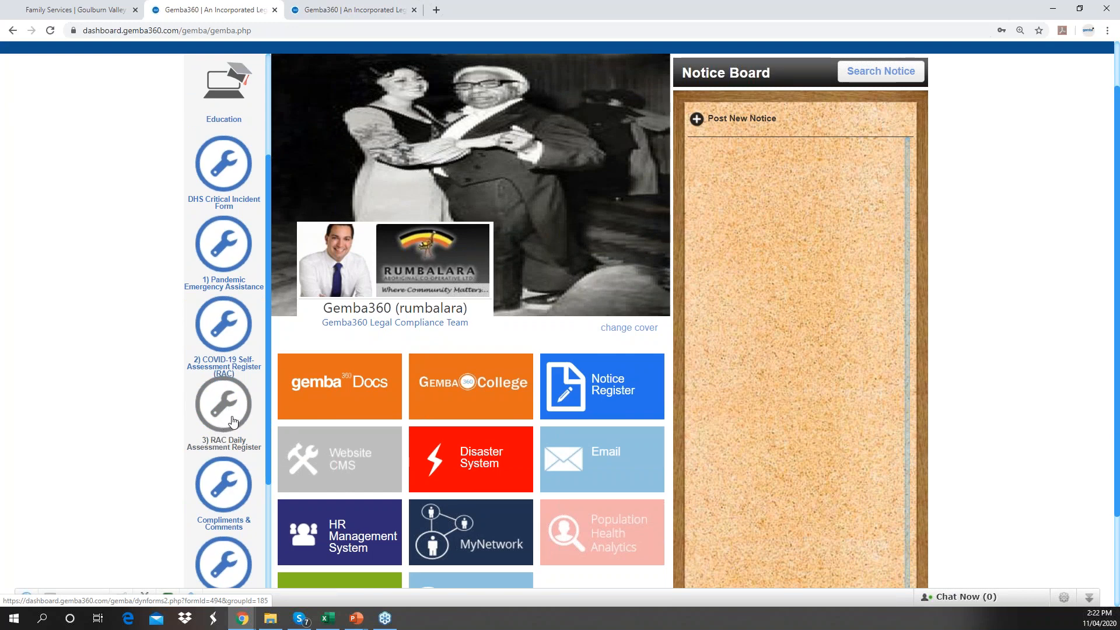
pyautogui.click(229, 419)
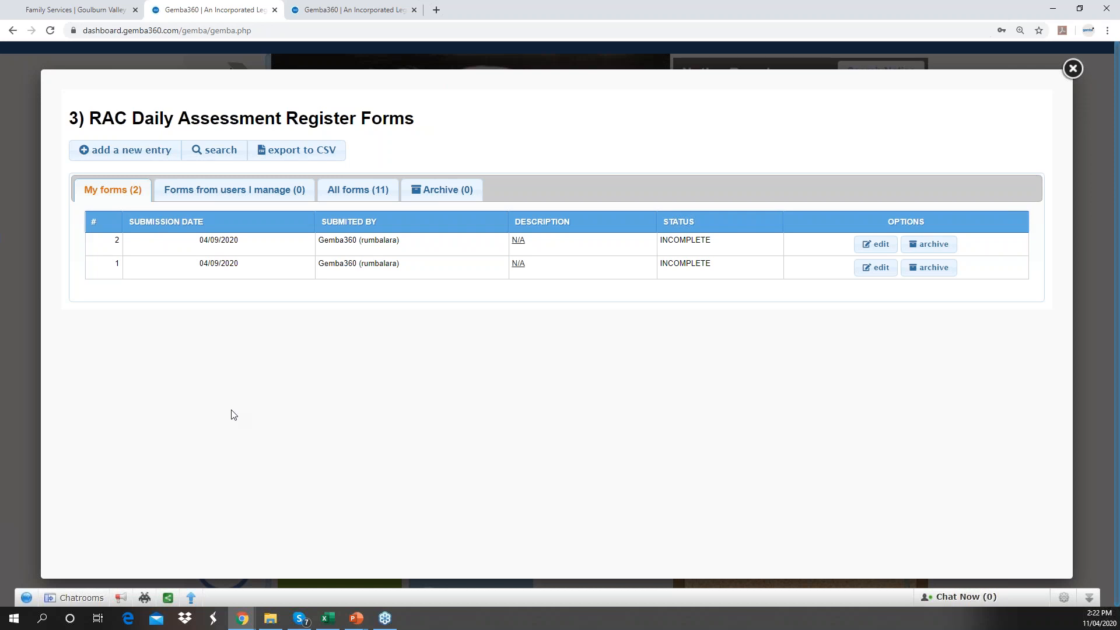
# - Start a new entry and answer No to Fever, Shortness of breath, Cough, Sore throat, Increased tiredness, Body Aches
pyautogui.click(109, 153)
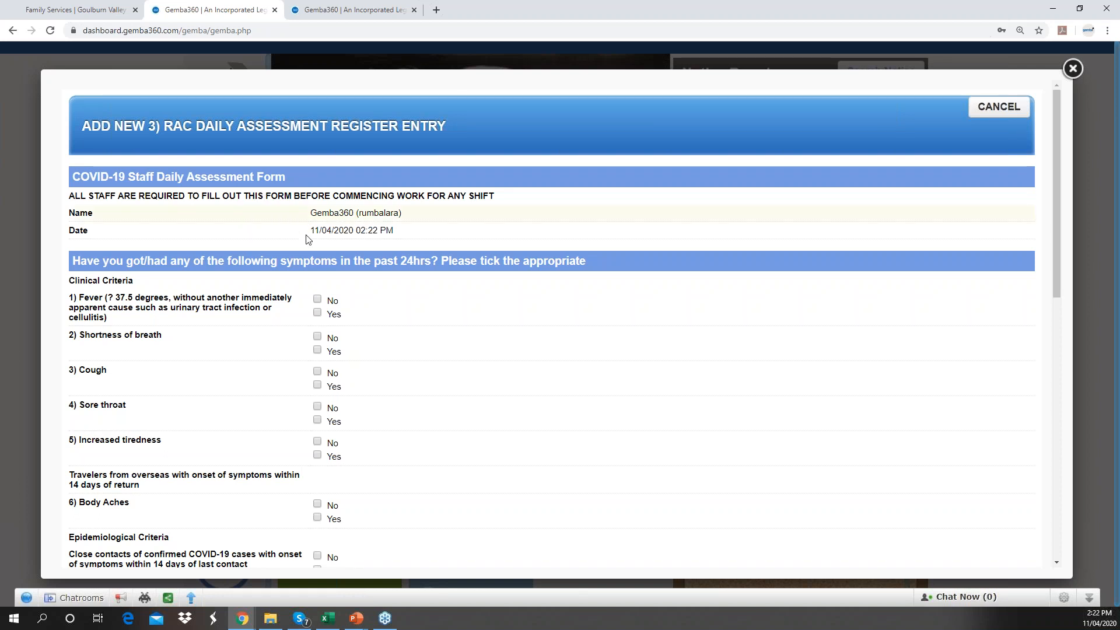
pyautogui.scroll(-1, 340, 260)
pyautogui.scroll(-1, 341, 260)
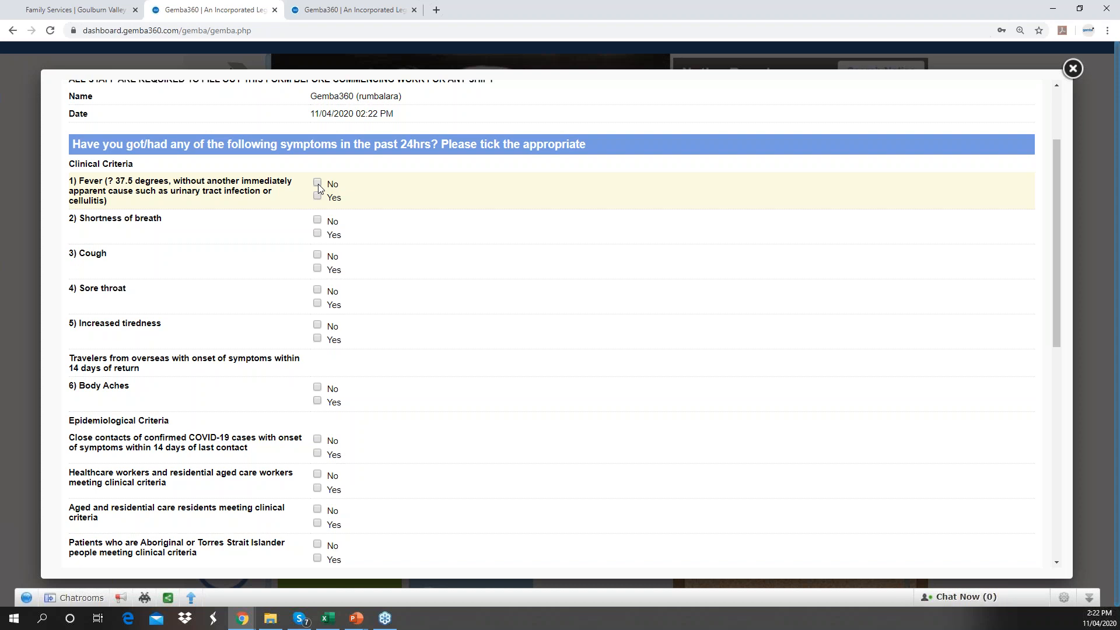
pyautogui.scroll(1, 366, 174)
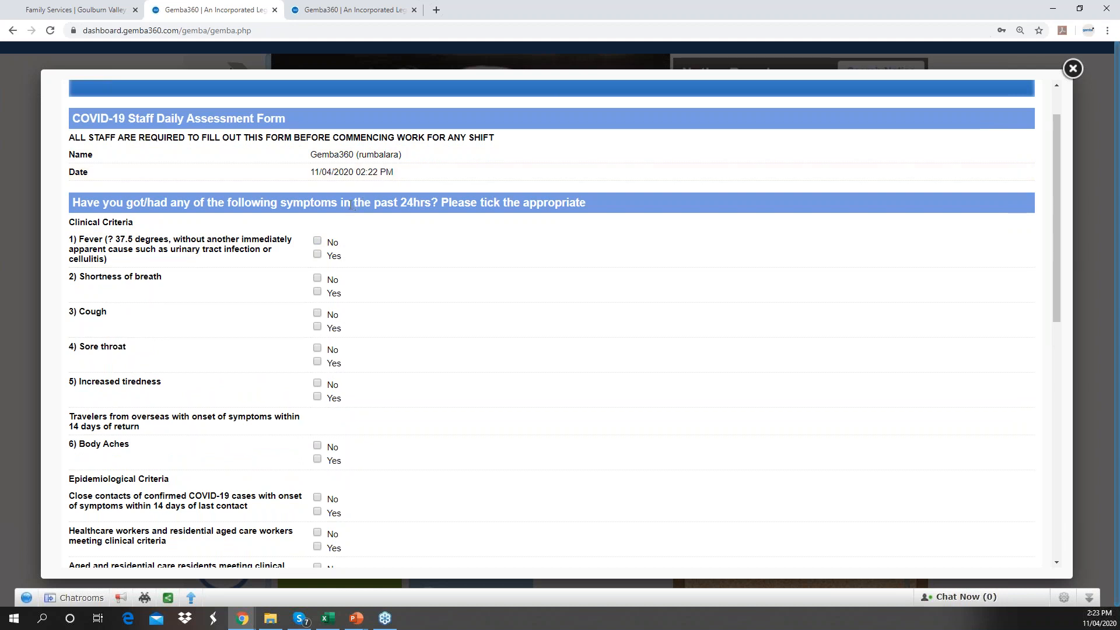
pyautogui.click(318, 241)
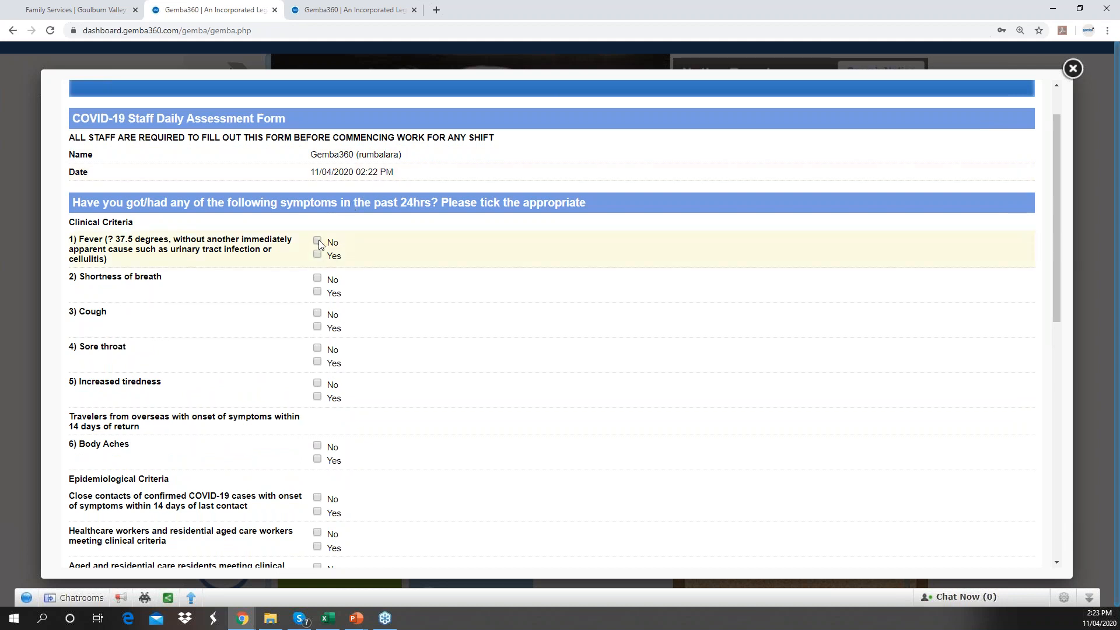
pyautogui.click(318, 279)
pyautogui.click(318, 314)
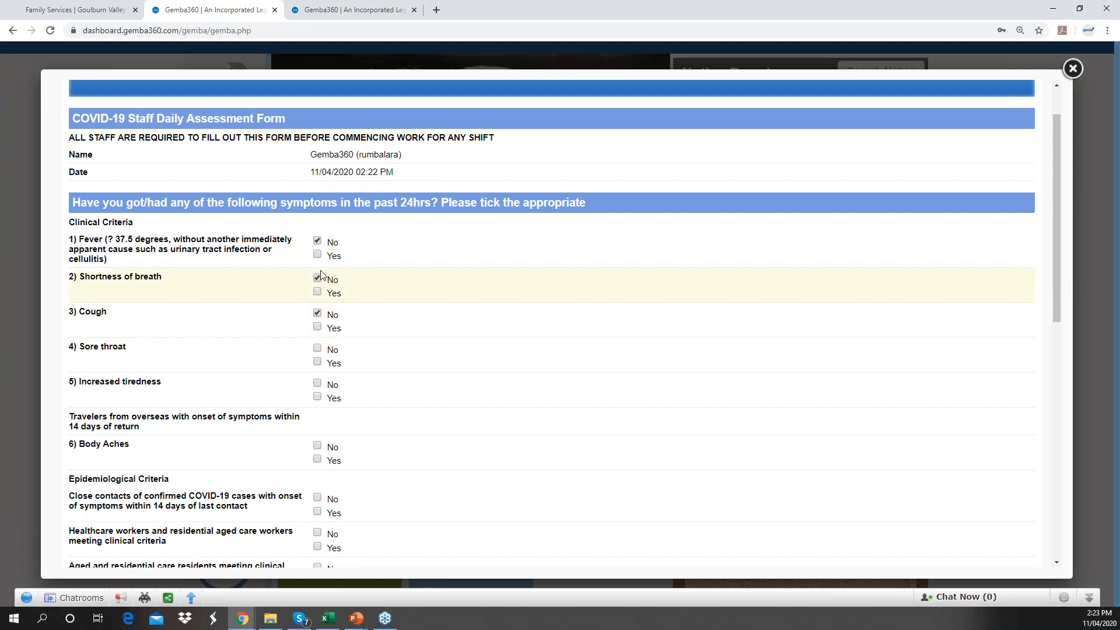
pyautogui.click(317, 348)
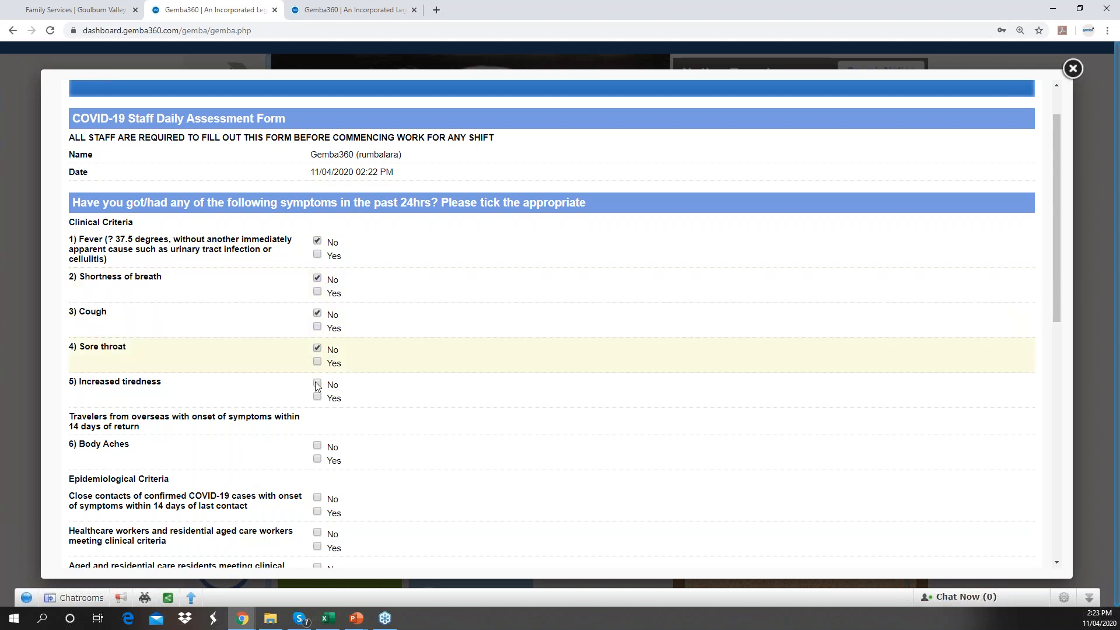
pyautogui.click(318, 383)
pyautogui.click(317, 446)
# - Answer No to the close contact, healthcare, aged care, Aboriginal/Torres Strait and social gathering questions, then save
pyautogui.scroll(-1, 320, 450)
pyautogui.click(318, 440)
pyautogui.click(317, 474)
pyautogui.scroll(-2, 318, 502)
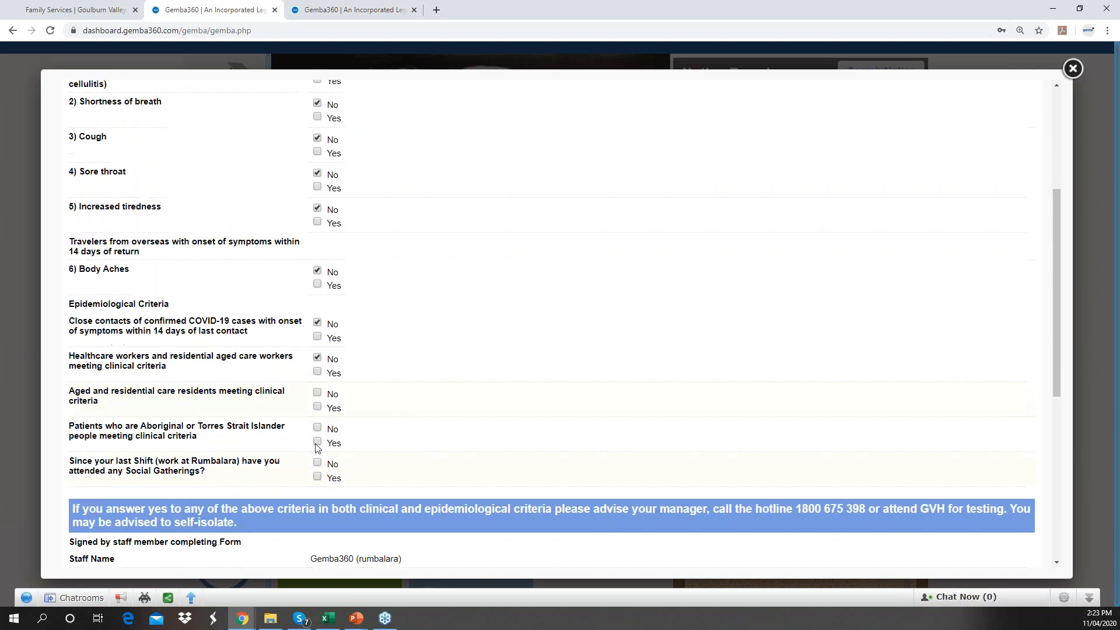
pyautogui.click(317, 393)
pyautogui.click(318, 427)
pyautogui.click(318, 463)
pyautogui.scroll(-1, 315, 475)
pyautogui.scroll(-6, 312, 479)
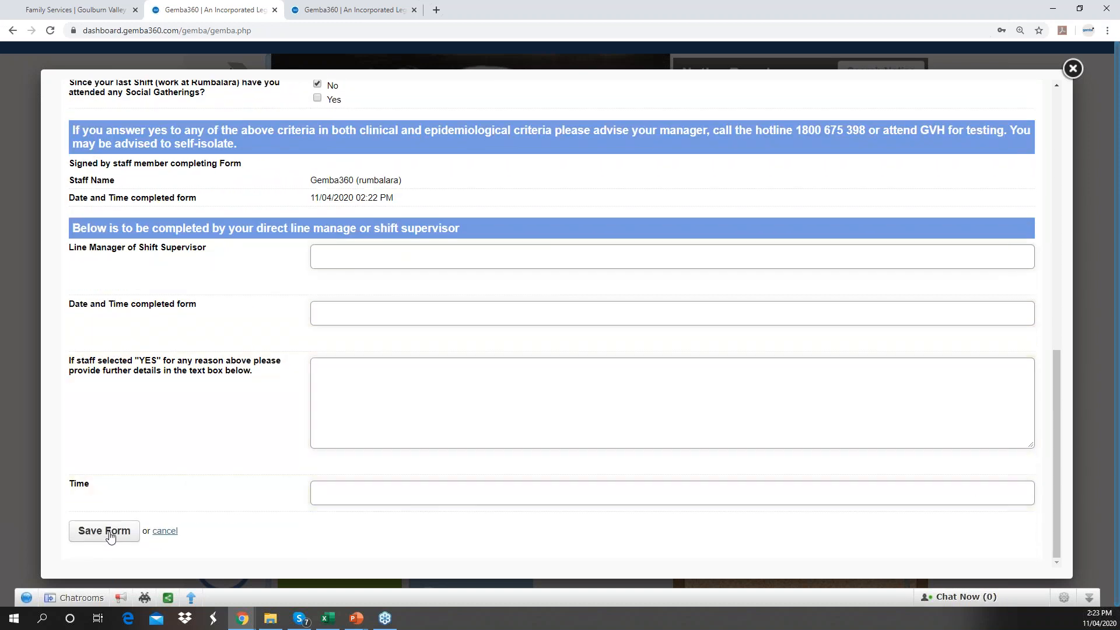
pyautogui.click(110, 536)
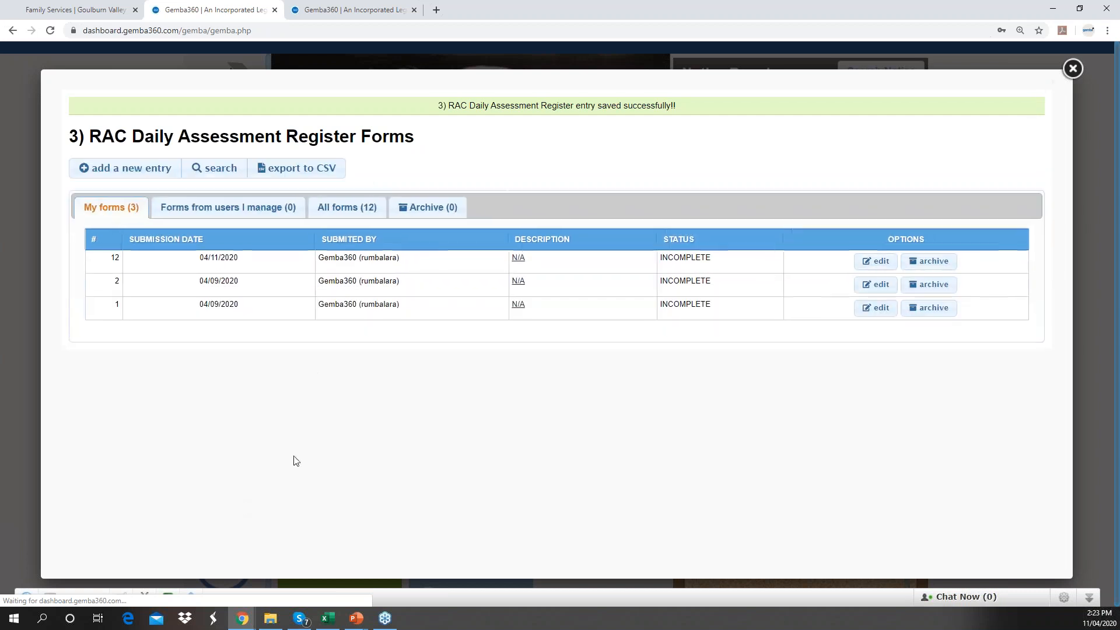
# - Highlight the saved entry's date and submitter, close the list, and reopen the register forms
pyautogui.moveTo(420, 262); pyautogui.dragTo(209, 270)
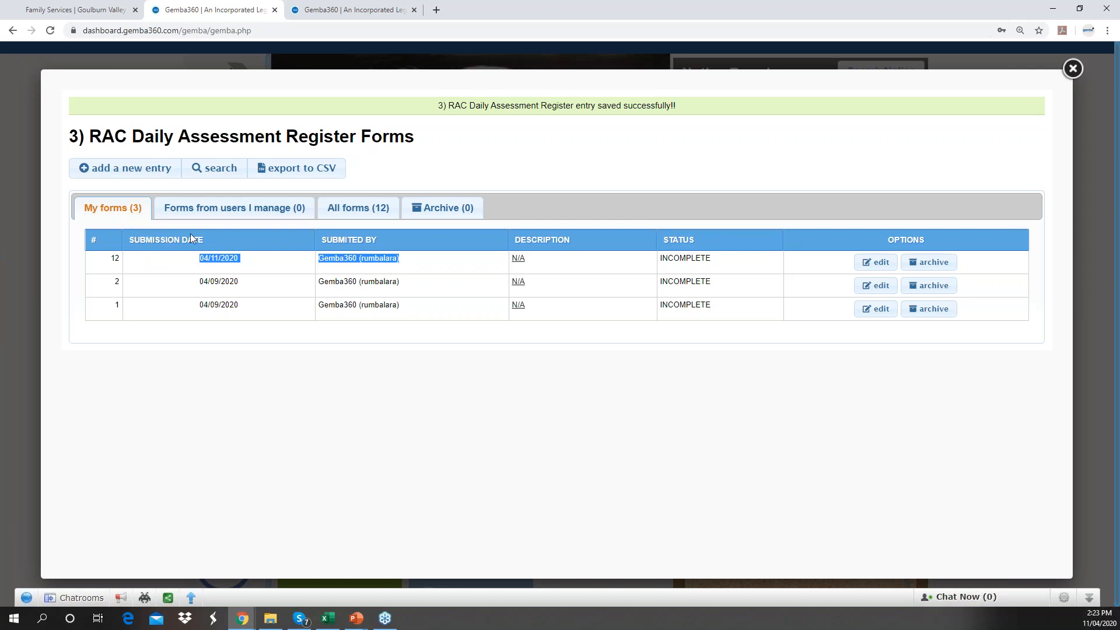
pyautogui.click(1073, 69)
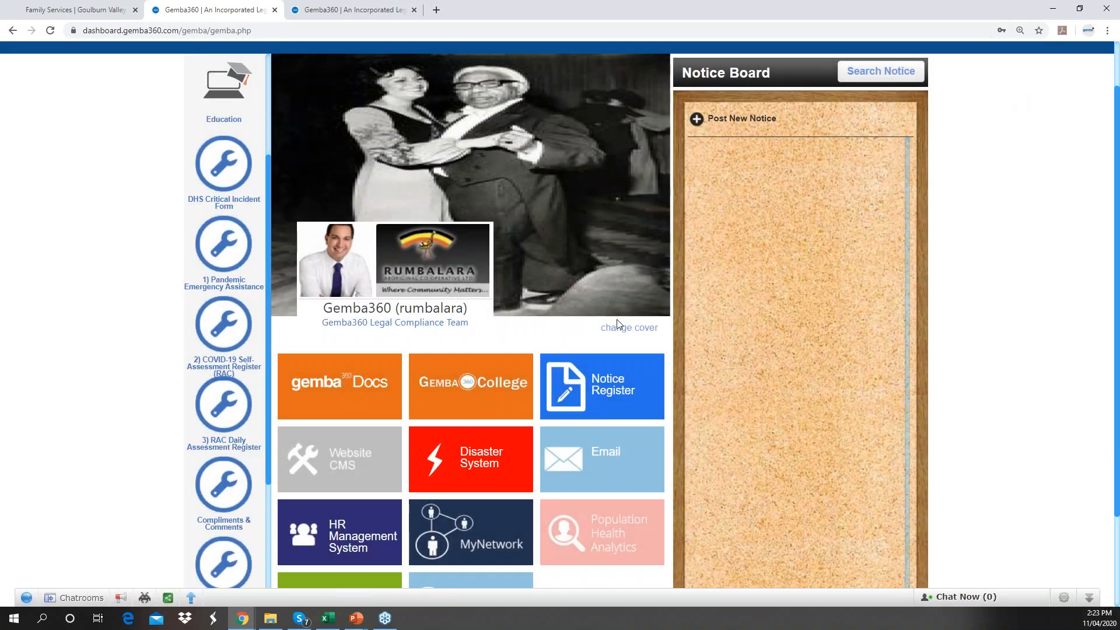
pyautogui.click(232, 420)
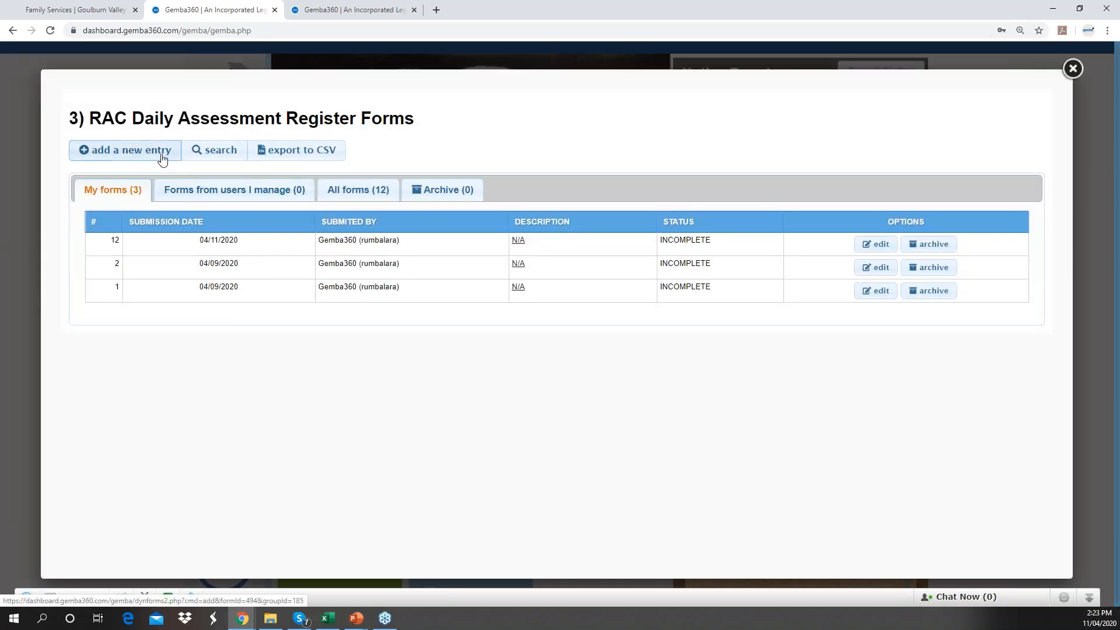
# - Start a new daily assessment entry, then close the form to return to the dashboard
pyautogui.click(162, 153)
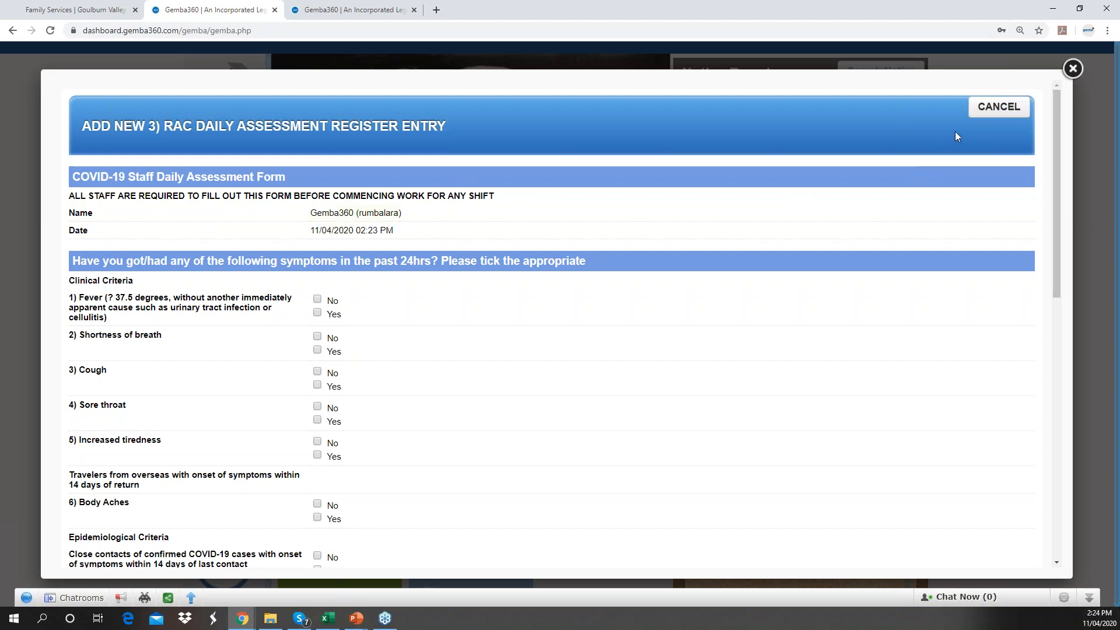
pyautogui.click(1072, 69)
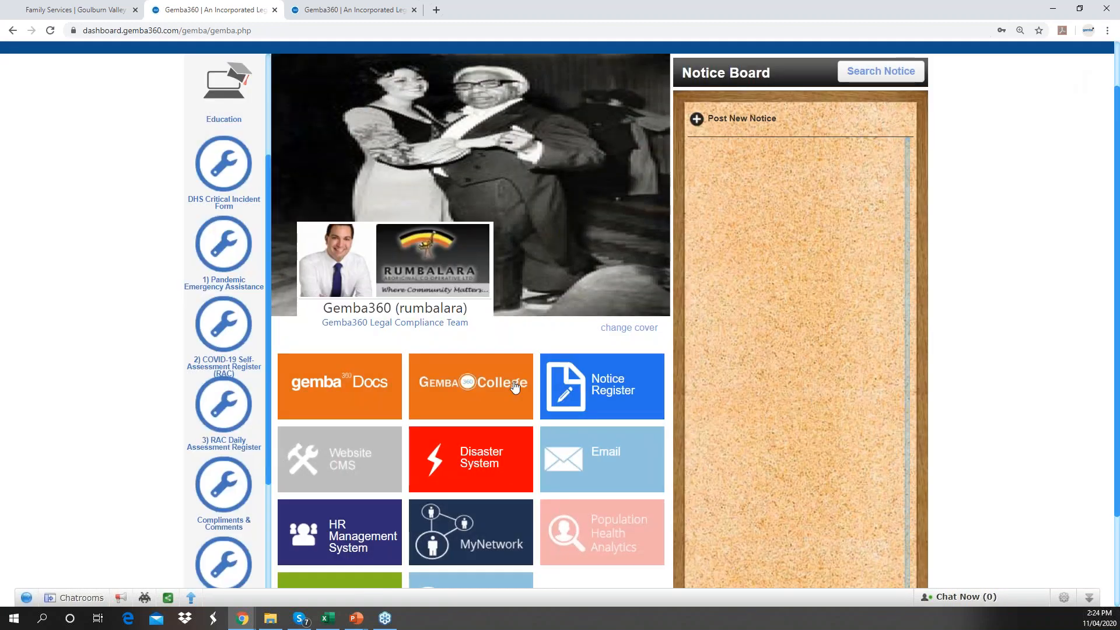
pyautogui.click(980, 368)
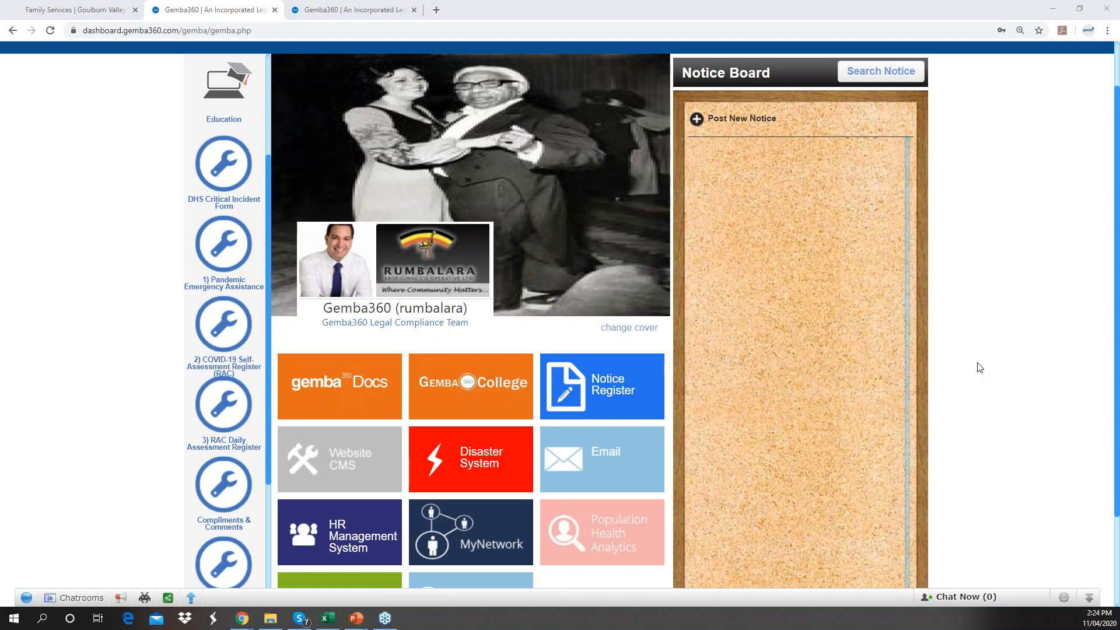
# - Show the HOW TO agenda slide in PowerPoint, then return to the HR Management dashboard in Chrome
pyautogui.hotkey('alt', 'Tab')
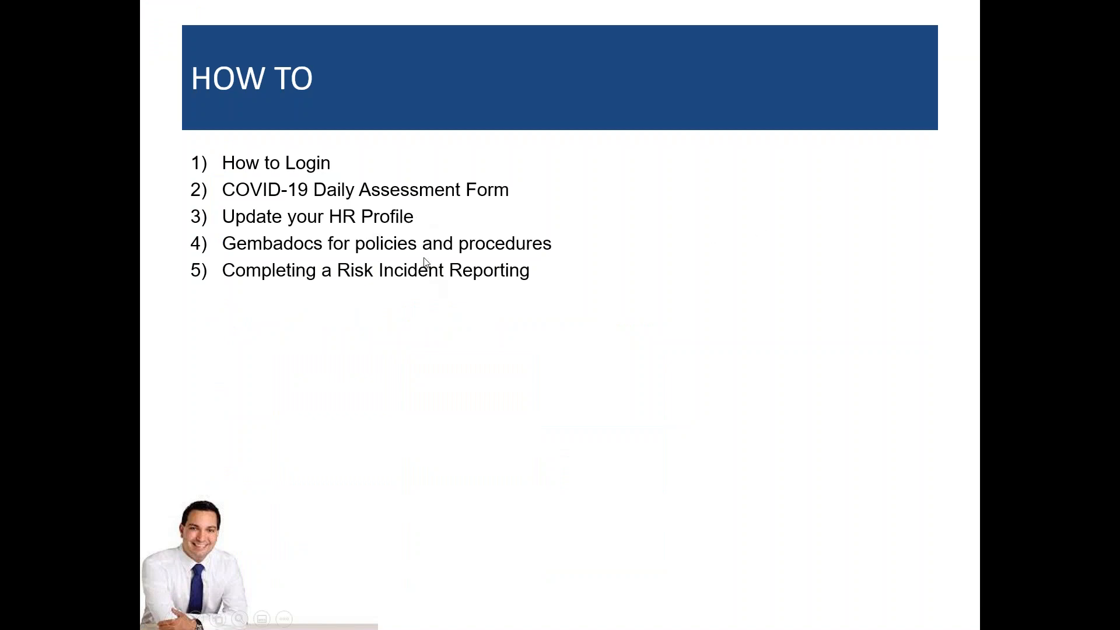
pyautogui.hotkey('alt', 'Tab')
pyautogui.scroll(-1, 224, 351)
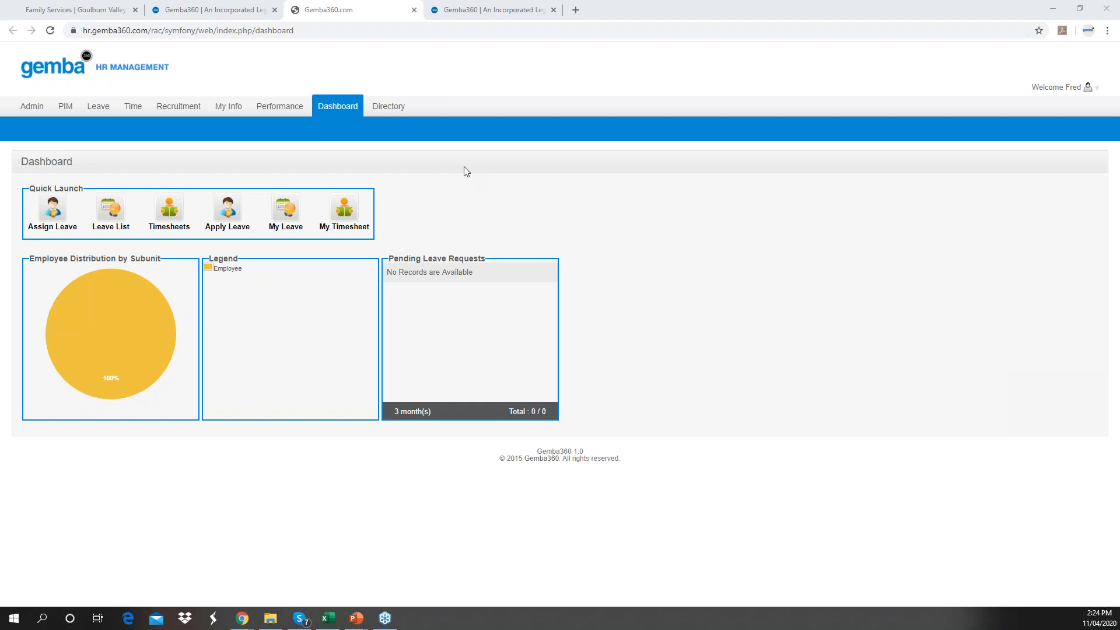
# - Open My Info and display the Contact Details page of the HR profile
pyautogui.click(236, 111)
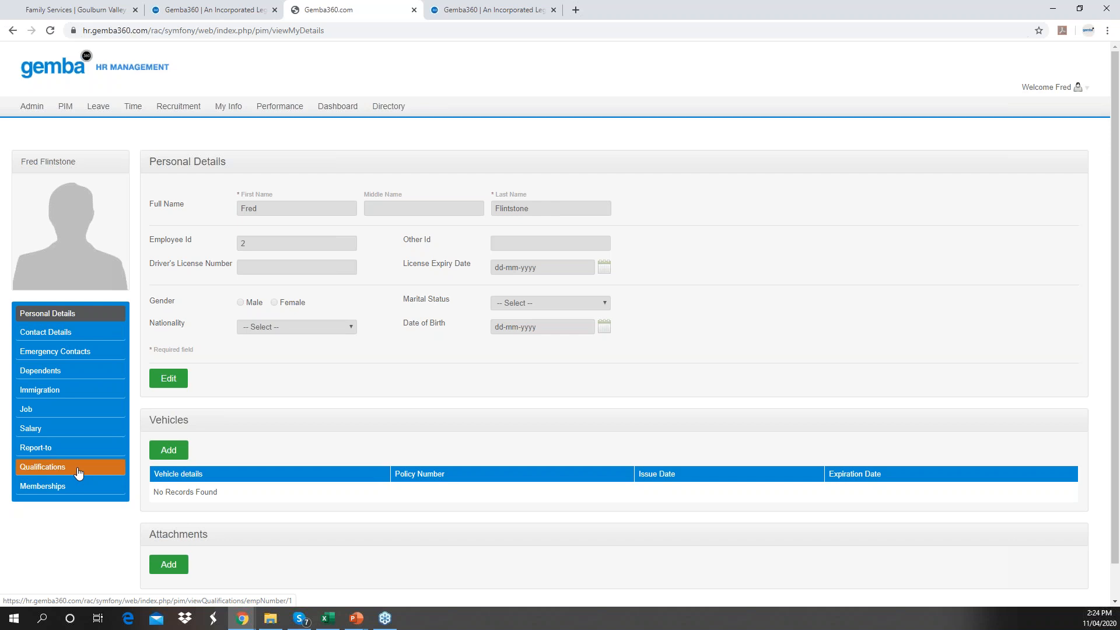
pyautogui.click(69, 340)
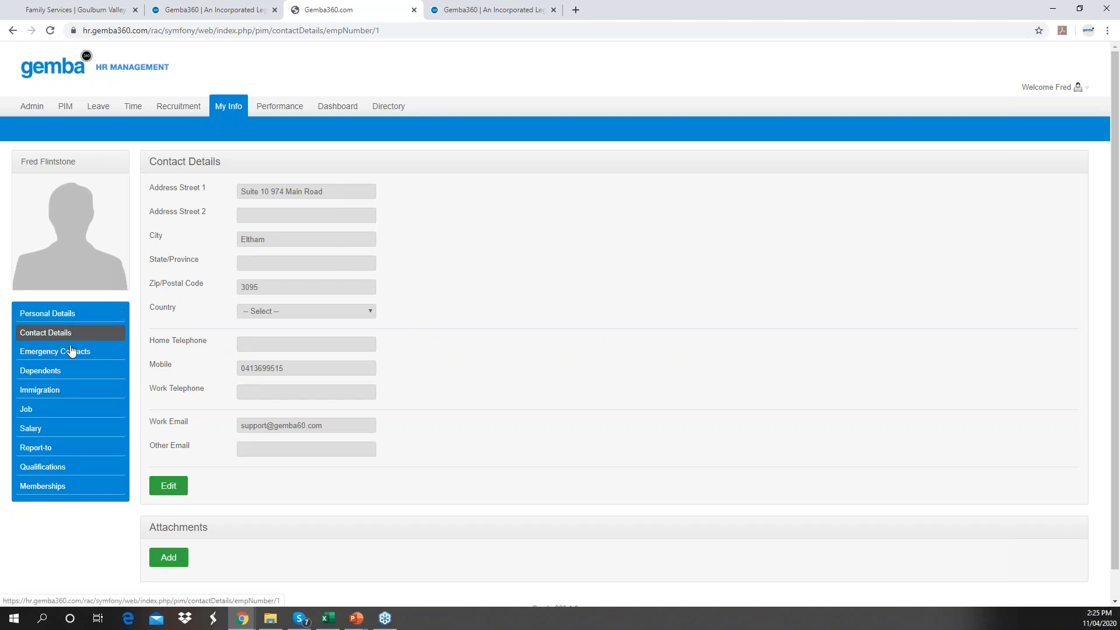
# - Edit Contact Details, fill the Work Telephone field with the business number, and save
pyautogui.click(170, 491)
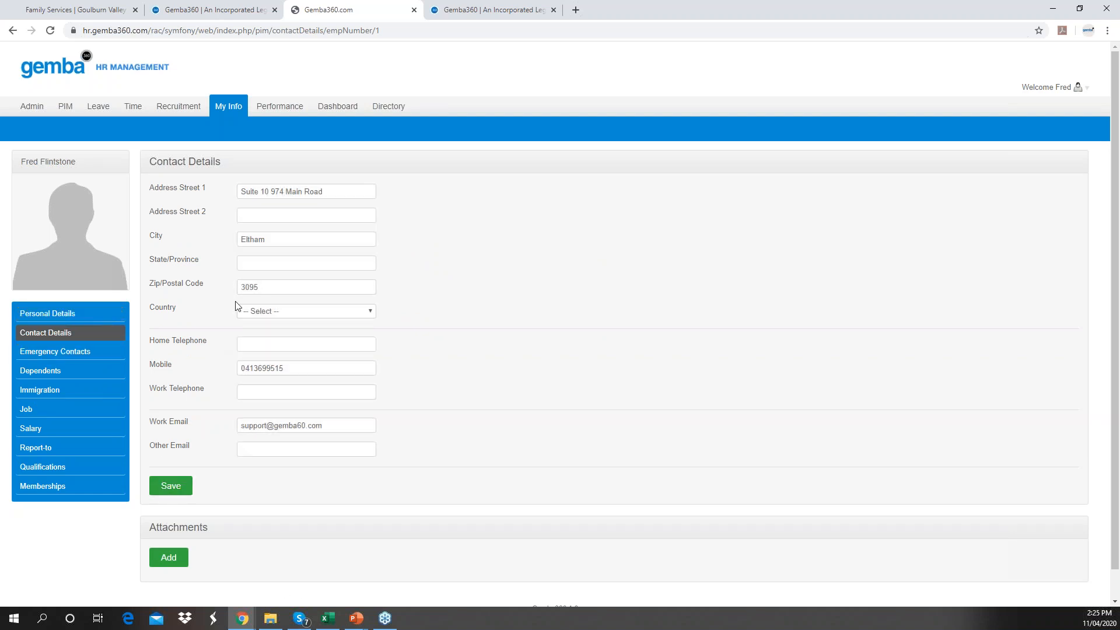
pyautogui.click(325, 189)
pyautogui.moveTo(342, 189); pyautogui.dragTo(240, 191)
pyautogui.click(425, 185)
pyautogui.moveTo(296, 368); pyautogui.dragTo(197, 363)
pyautogui.click(257, 392)
pyautogui.click(181, 492)
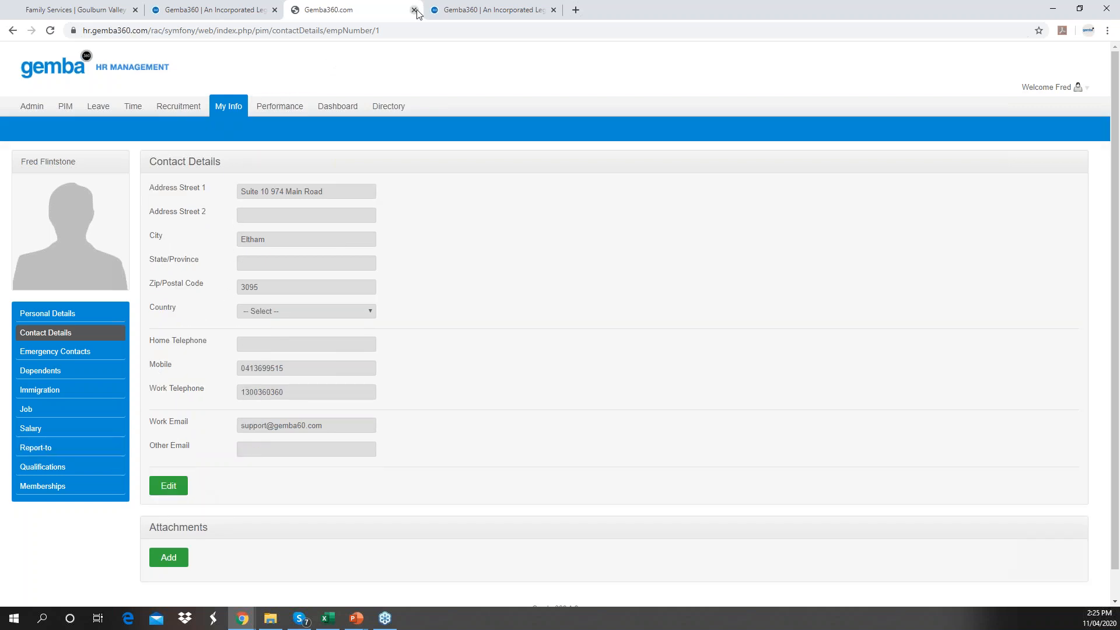
pyautogui.click(255, 11)
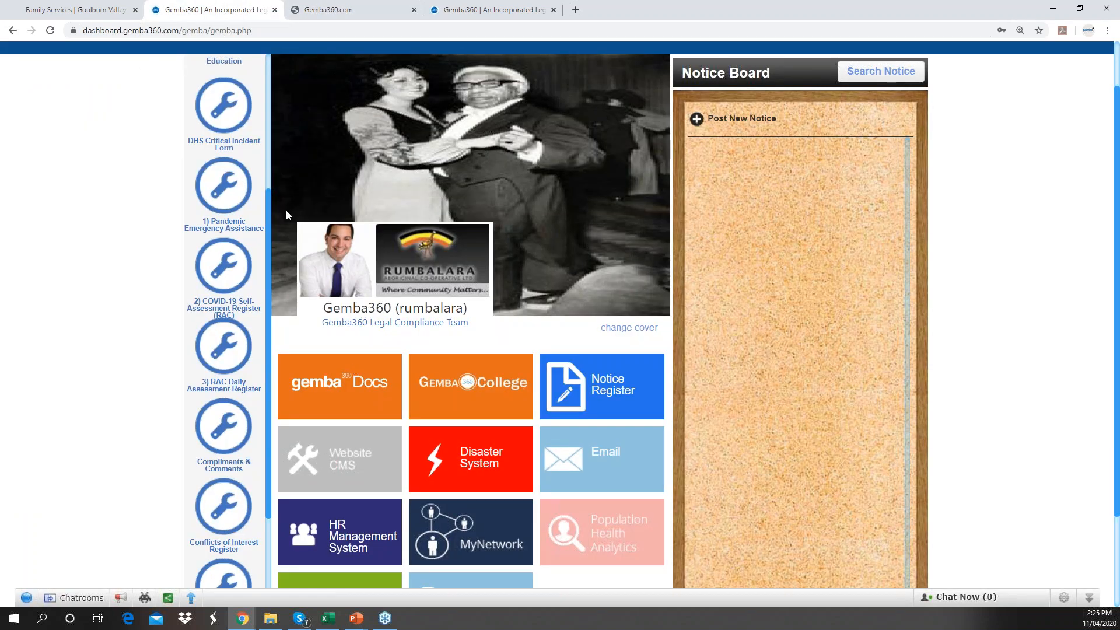
# - Open the HR Management System tile and view the My Info personal details
pyautogui.click(350, 547)
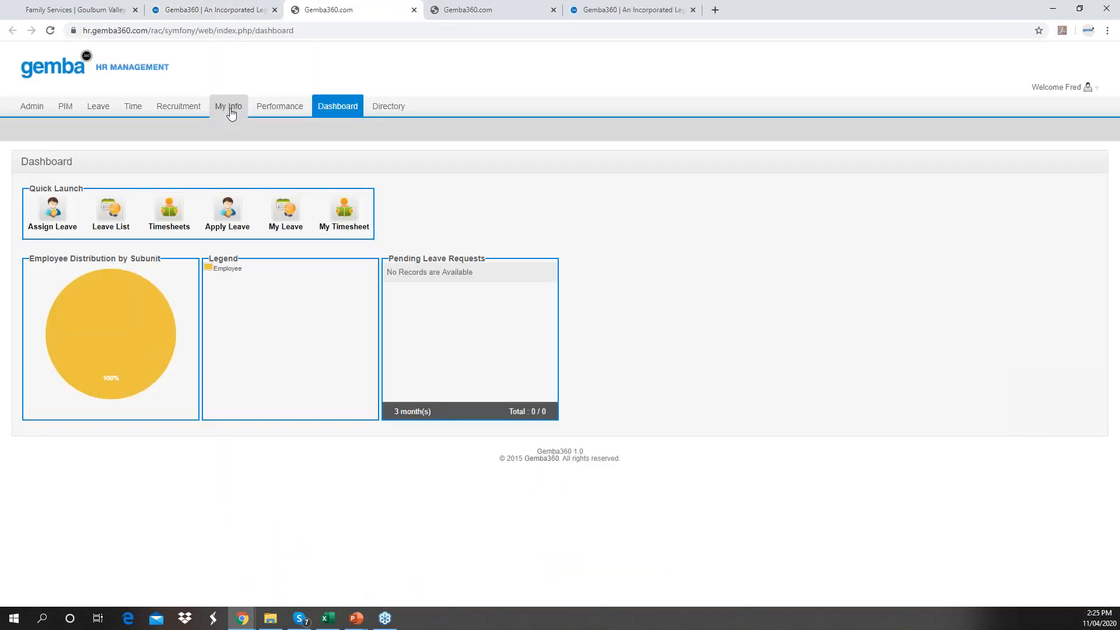
pyautogui.click(230, 111)
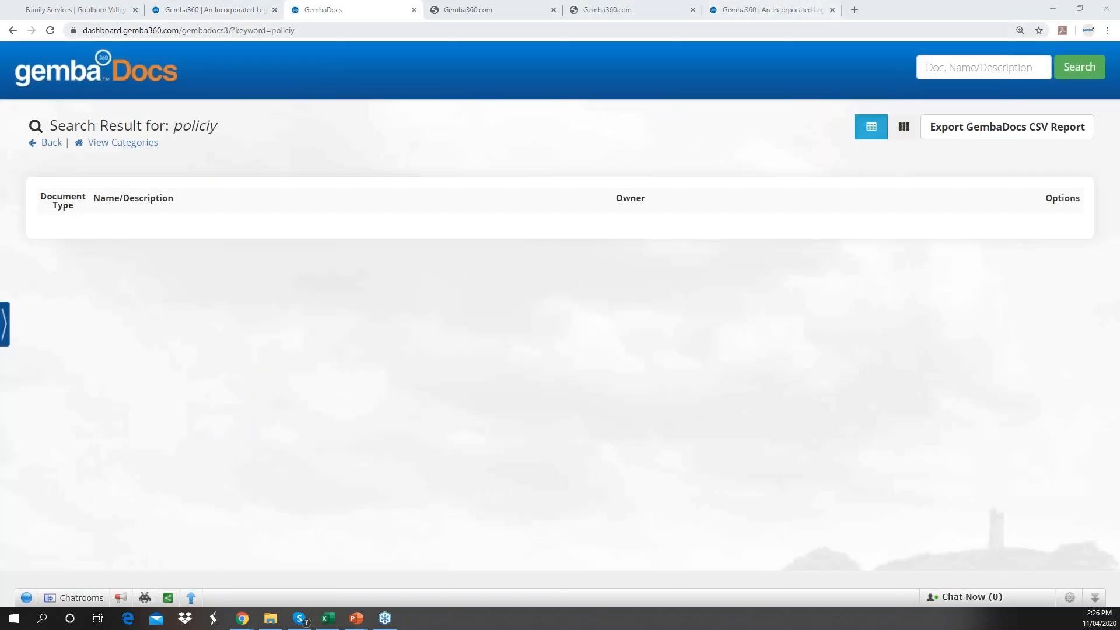
# - Search GembaDocs for 'policy' and scroll through the matching policy and procedure documents
pyautogui.click(971, 70)
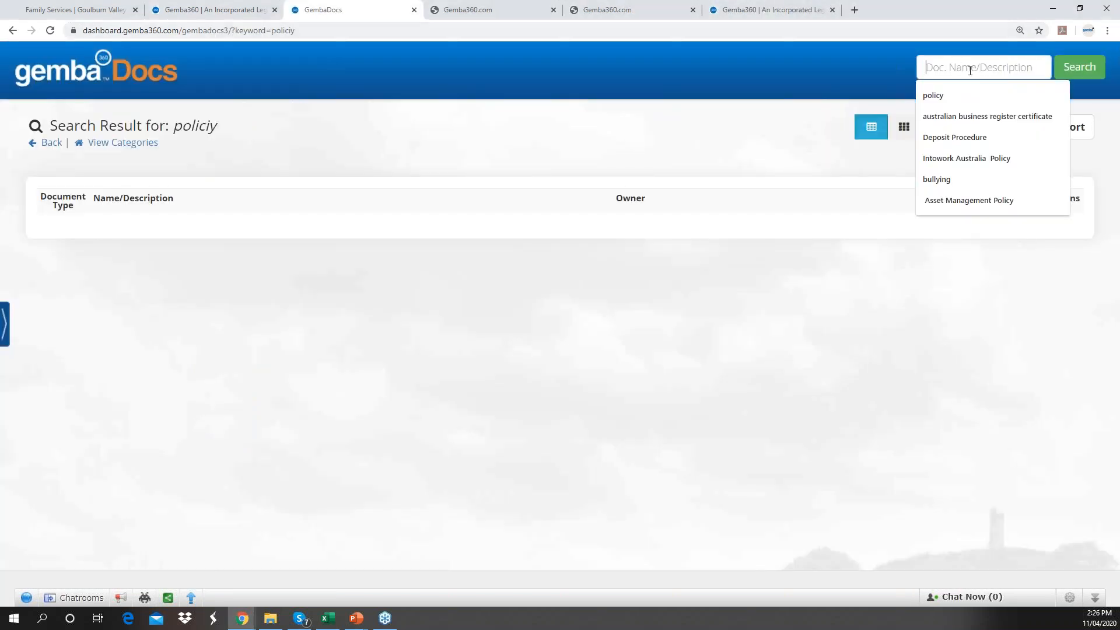
pyautogui.write('policy')
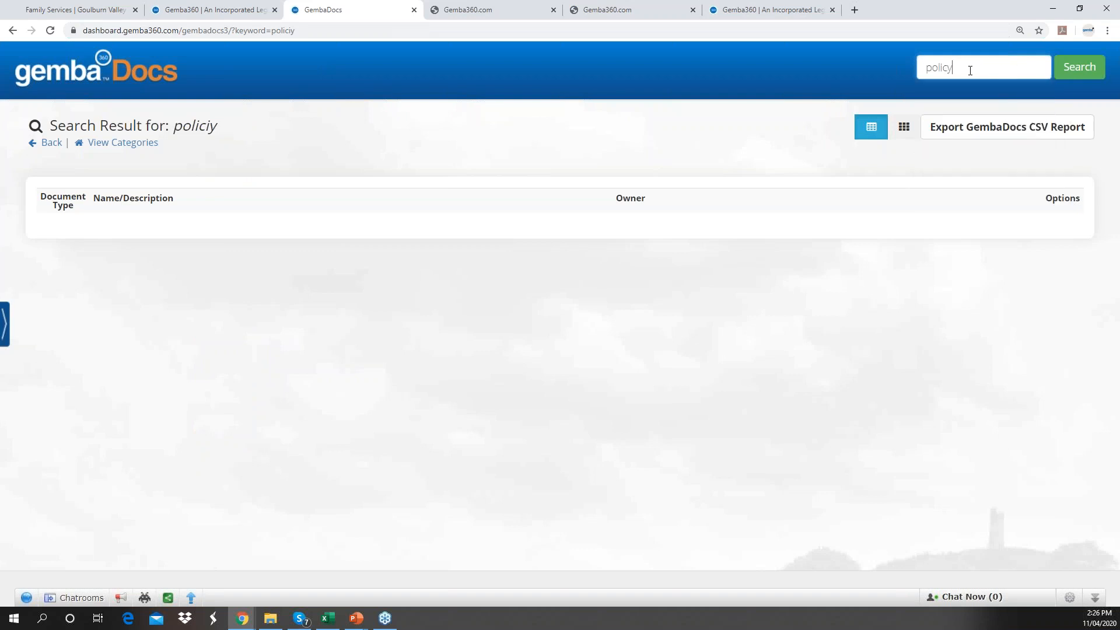
pyautogui.press('Return')
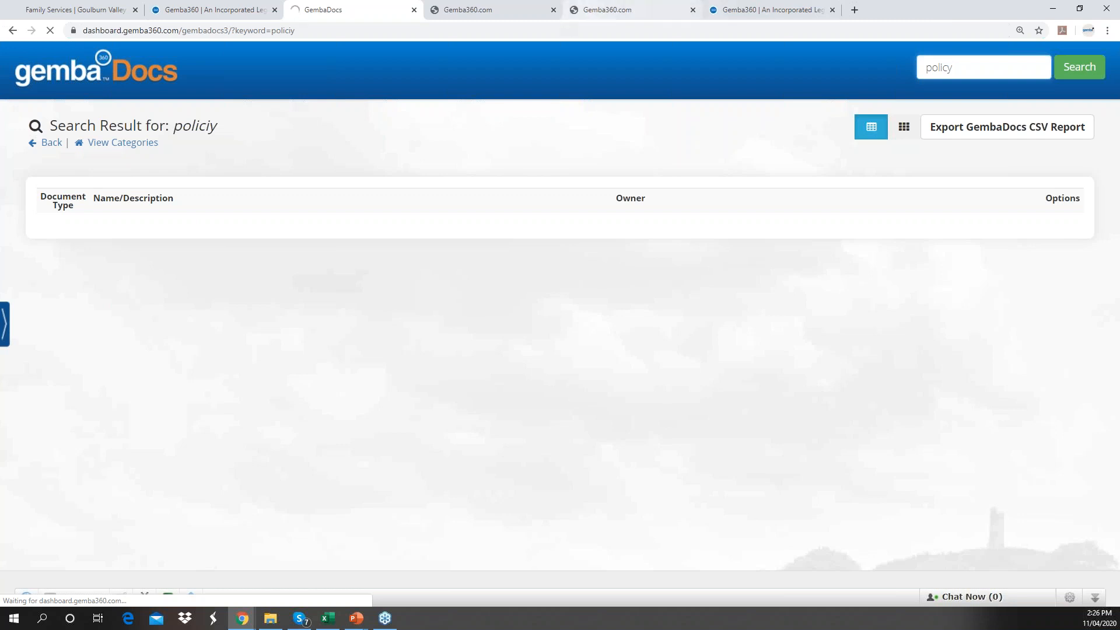
pyautogui.click(246, 8)
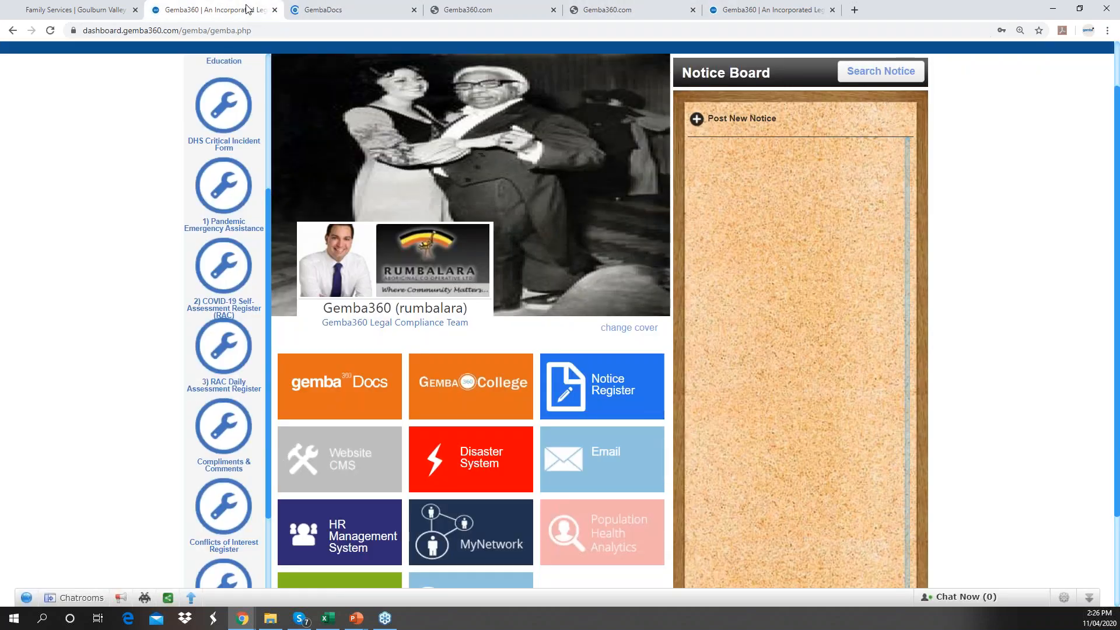
pyautogui.click(326, 7)
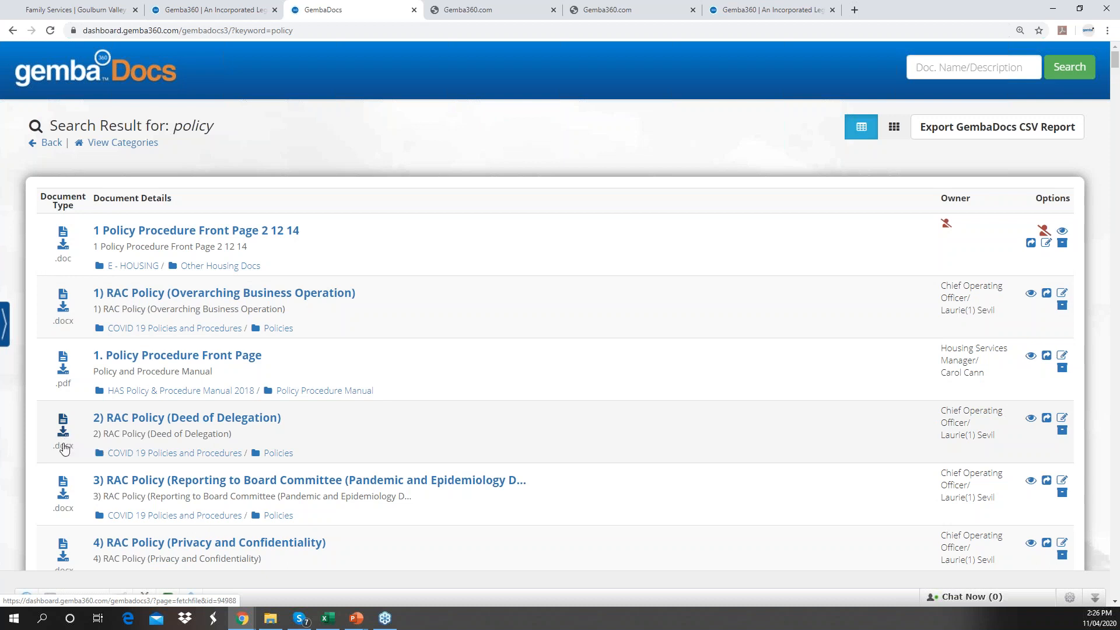
pyautogui.scroll(-1, 64, 449)
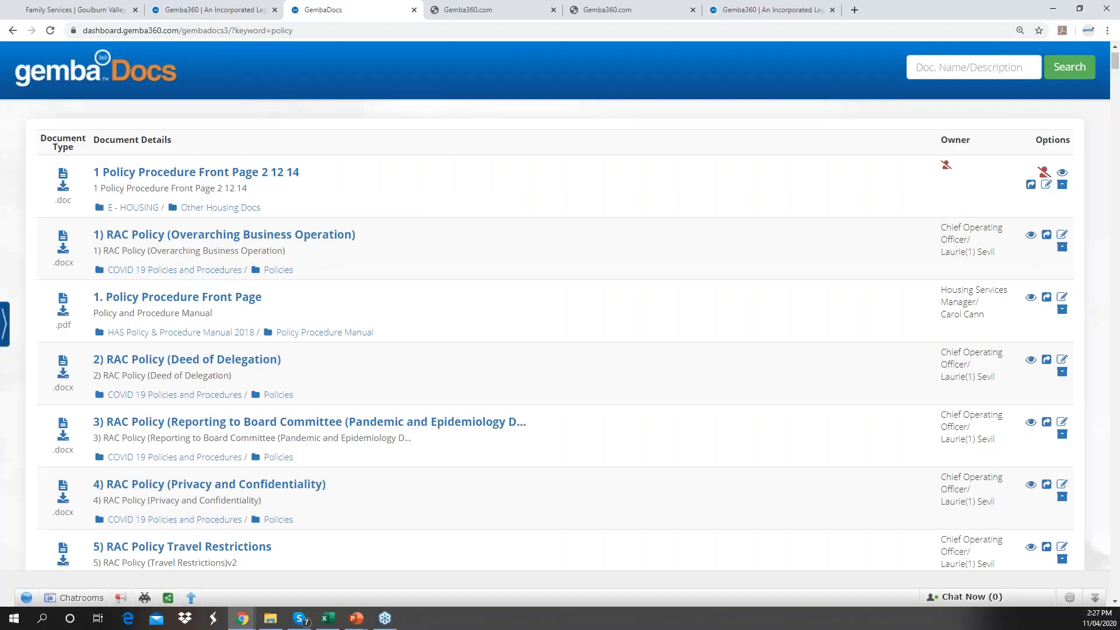
pyautogui.click(225, 8)
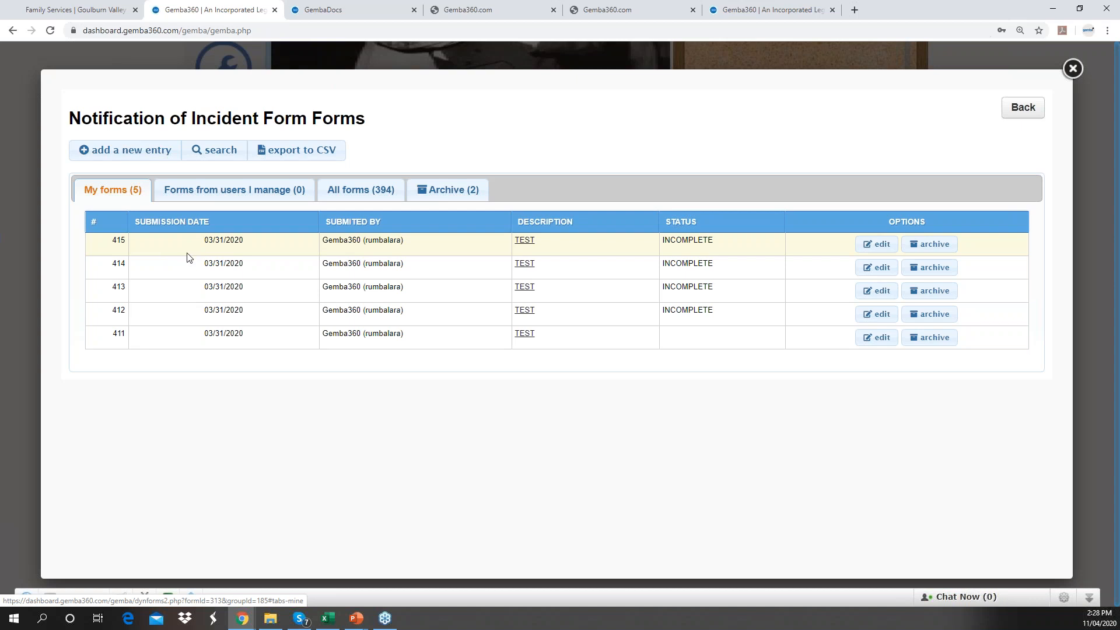
# - Start a new incident notification entry and scroll down to the body diagram
pyautogui.click(140, 155)
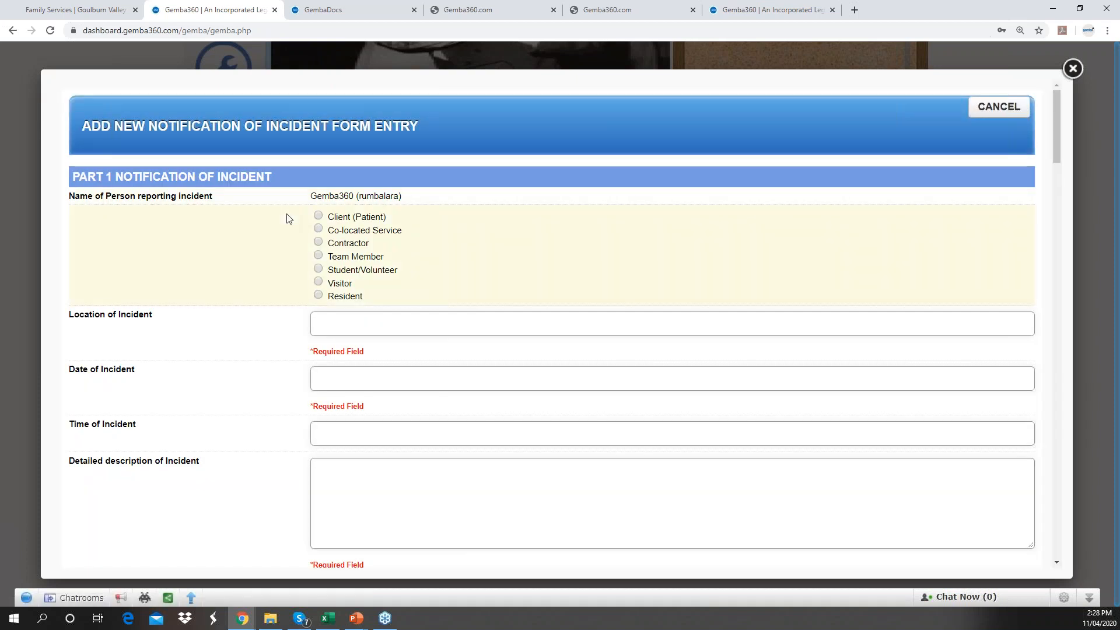
pyautogui.scroll(-4, 311, 227)
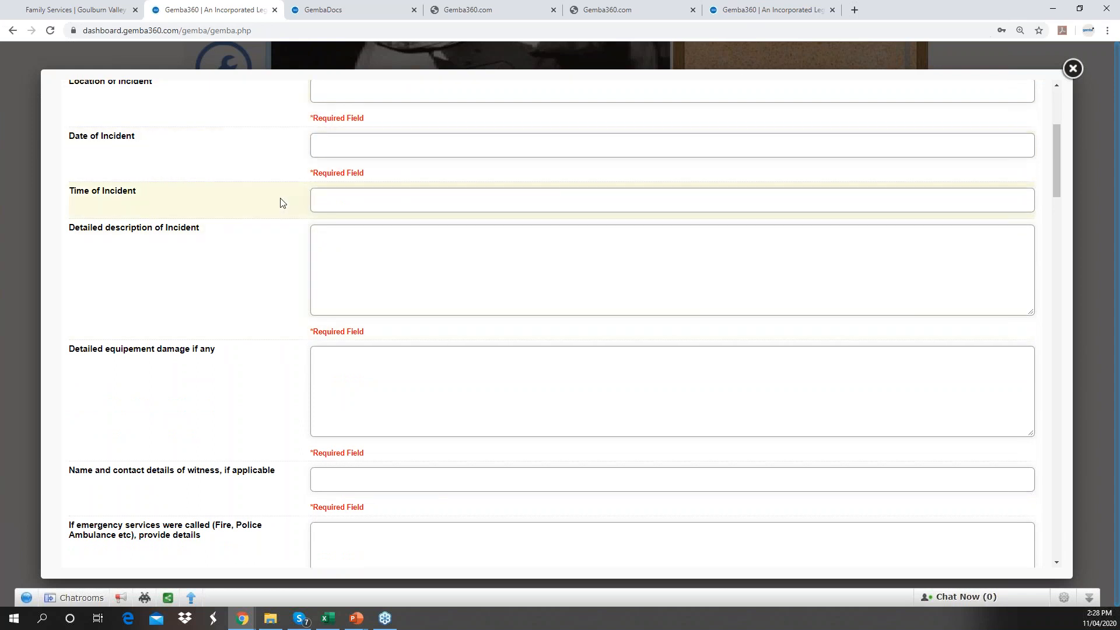
pyautogui.scroll(-5, 280, 203)
pyautogui.scroll(-6, 280, 203)
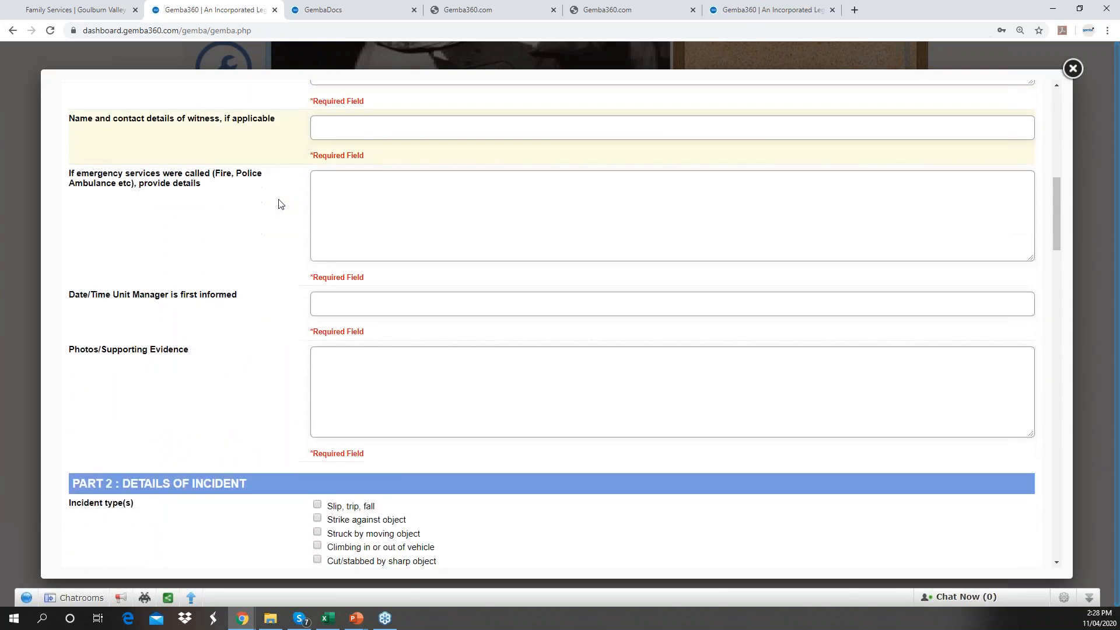
pyautogui.scroll(-7, 280, 203)
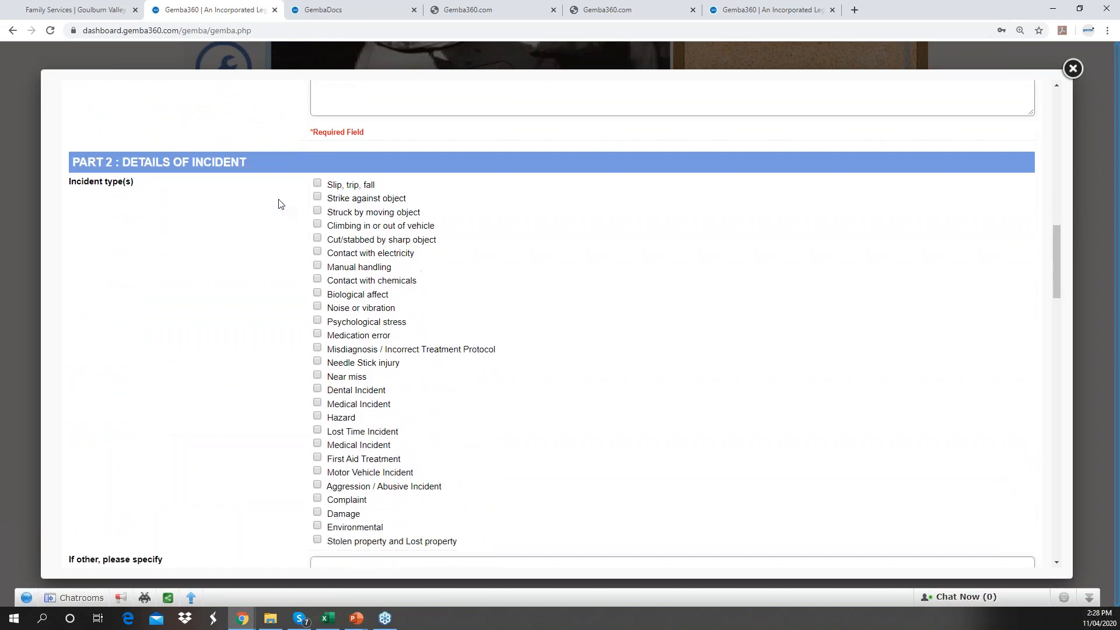
pyautogui.scroll(-6, 280, 204)
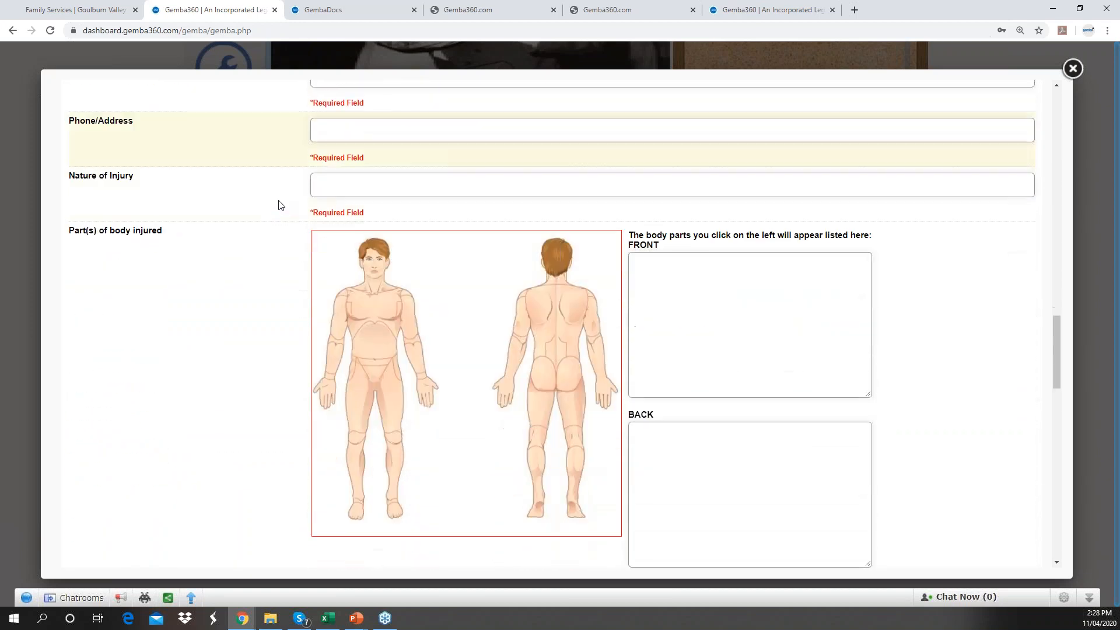
# - Mark the right palm, right forearm and front of the right elbow on the front figure
pyautogui.click(331, 266)
pyautogui.click(327, 261)
pyautogui.click(333, 248)
pyautogui.click(333, 238)
pyautogui.click(334, 222)
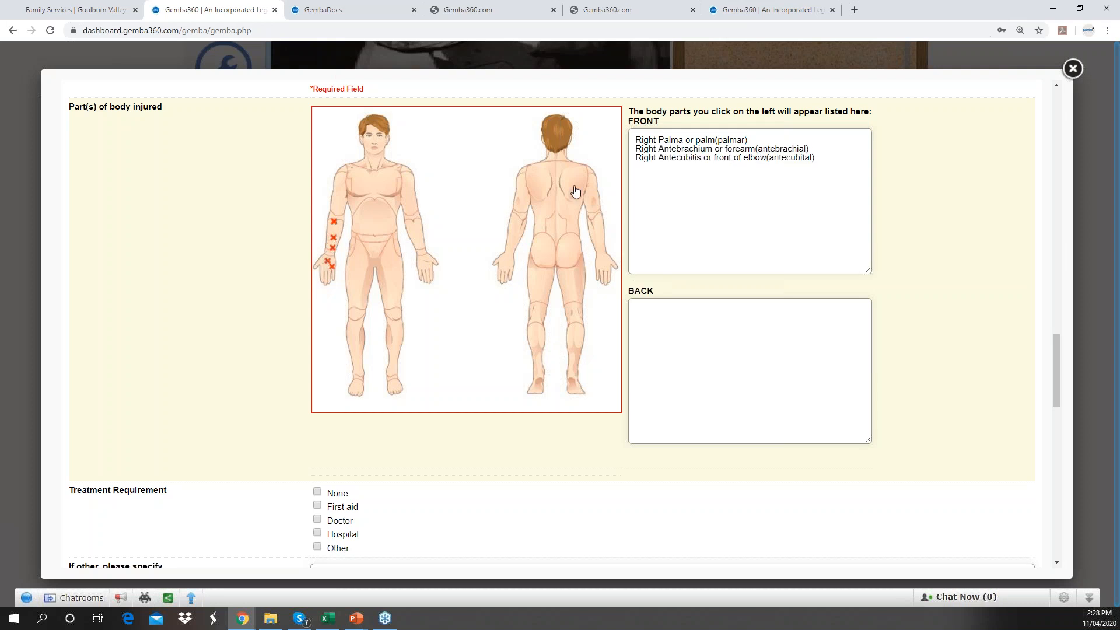
# - Mark the back of the right knee and the left calf on the back figure
pyautogui.click(538, 308)
pyautogui.click(542, 319)
pyautogui.click(530, 301)
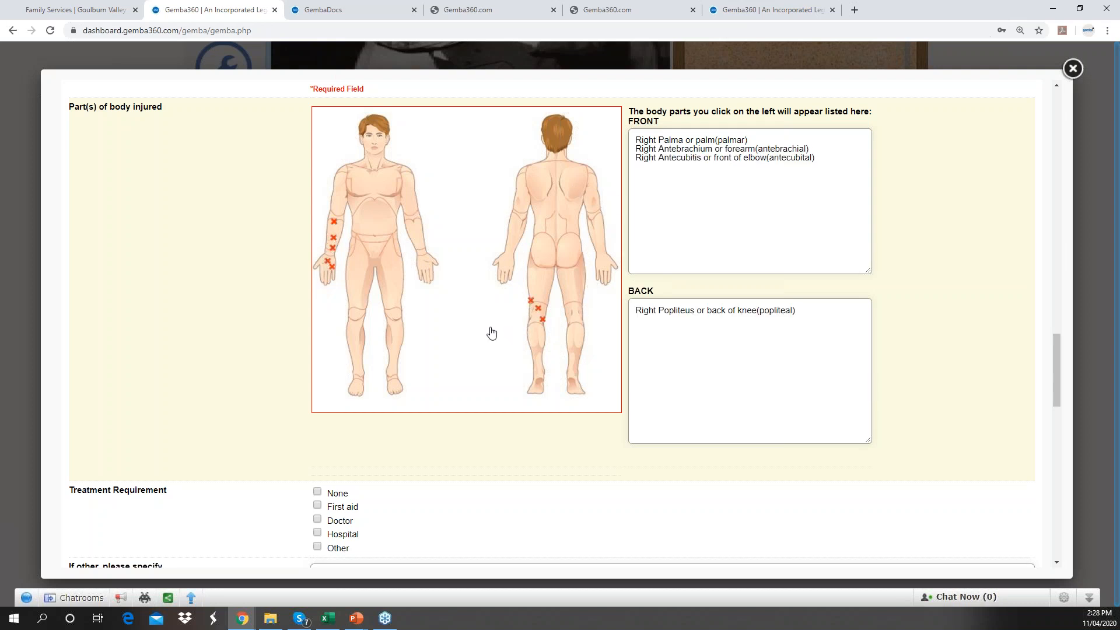
pyautogui.click(578, 344)
# - Highlight the Low, 8-14 days medium, 1-7 days serious and High risk action lines in turn
pyautogui.scroll(-5, 473, 327)
pyautogui.scroll(-6, 465, 342)
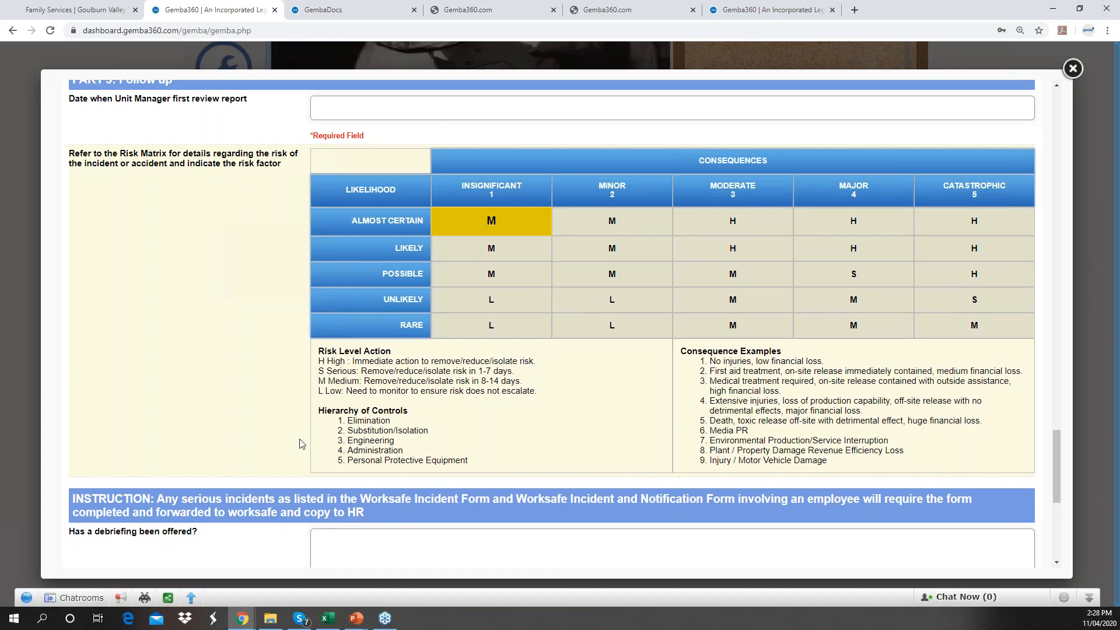
pyautogui.moveTo(540, 392)
pyautogui.mouseDown()
pyautogui.moveTo(384, 386)
pyautogui.moveTo(313, 365)
pyautogui.moveTo(541, 403)
pyautogui.moveTo(543, 392)
pyautogui.mouseUp()
pyautogui.click(317, 362)
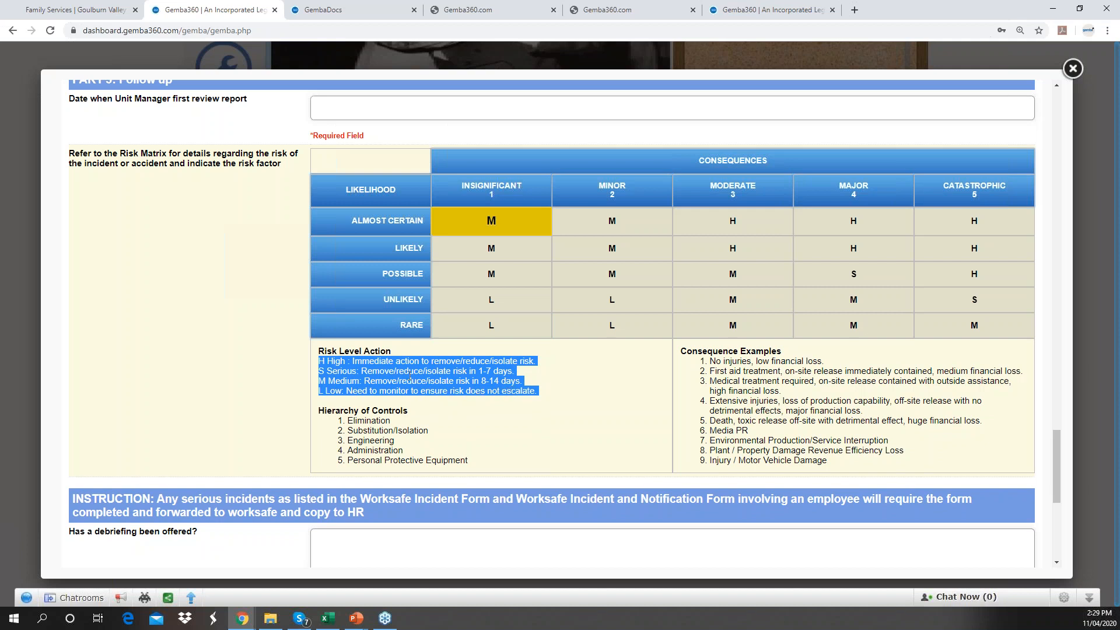
pyautogui.click(531, 390)
pyautogui.moveTo(523, 386); pyautogui.dragTo(480, 384)
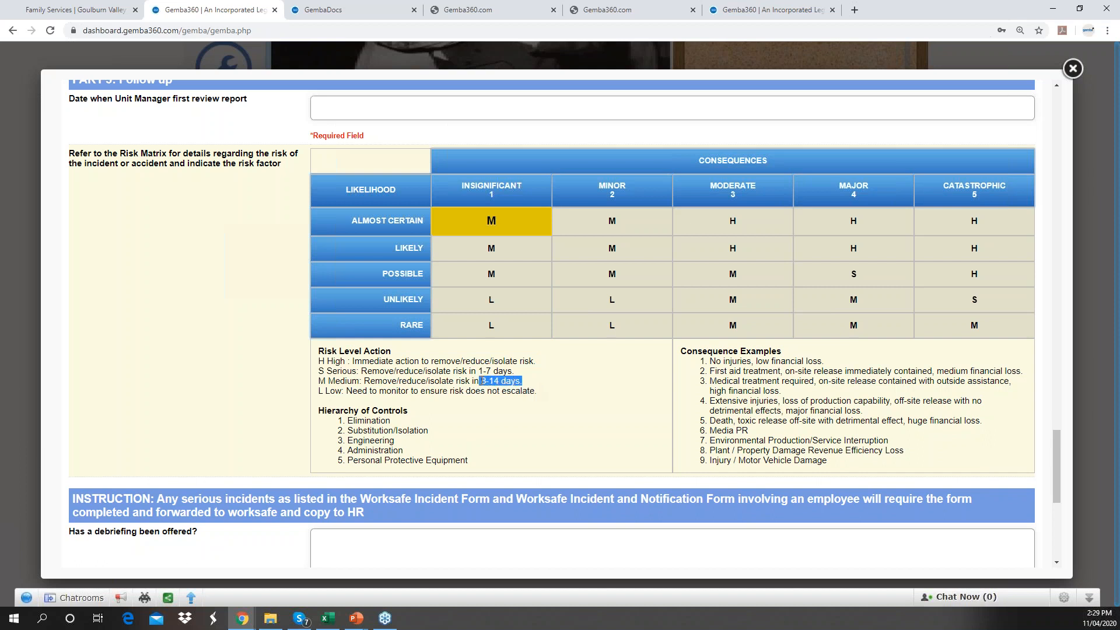
pyautogui.click(593, 301)
pyautogui.moveTo(516, 372); pyautogui.dragTo(480, 372)
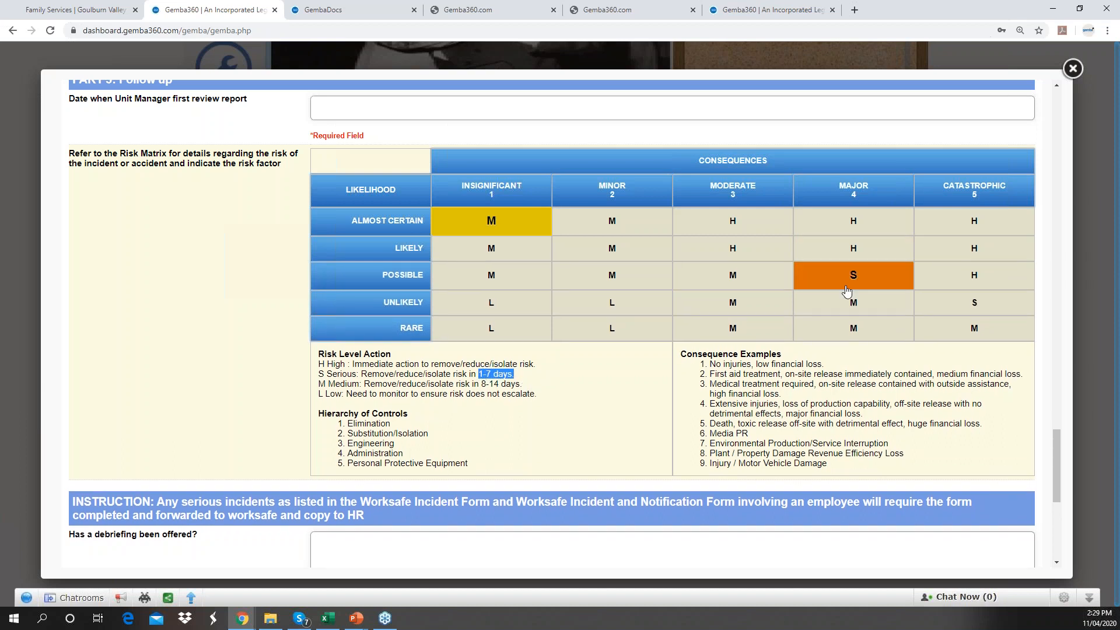
pyautogui.click(505, 374)
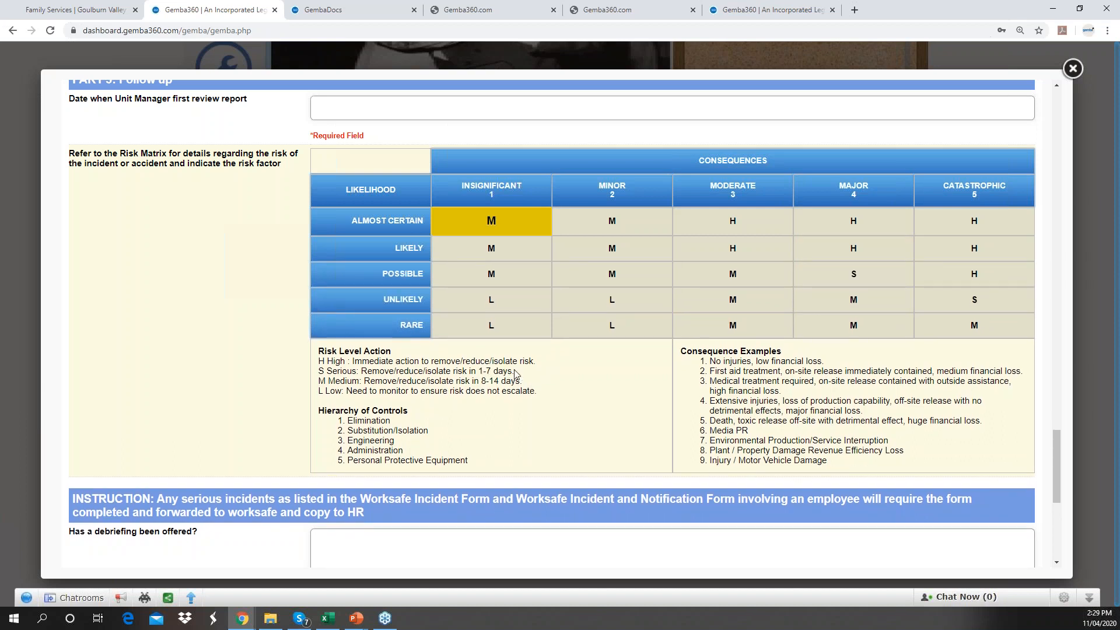
pyautogui.moveTo(535, 361); pyautogui.dragTo(328, 364)
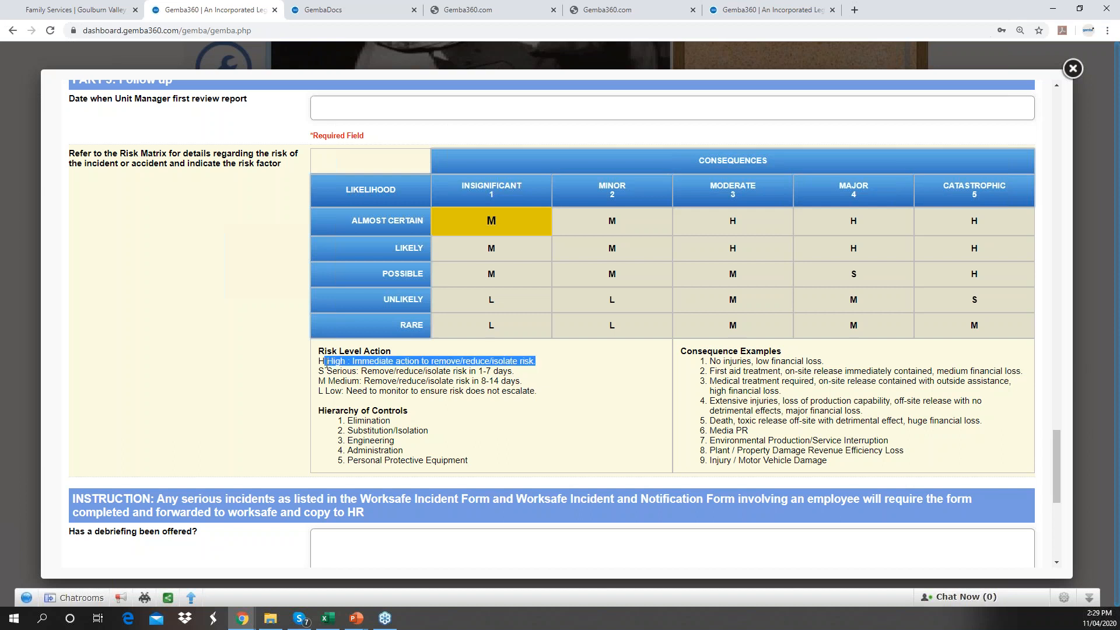
# - Choose the H cell for Almost Certain likelihood and Catastrophic consequences, then scroll to the form's end
pyautogui.click(970, 225)
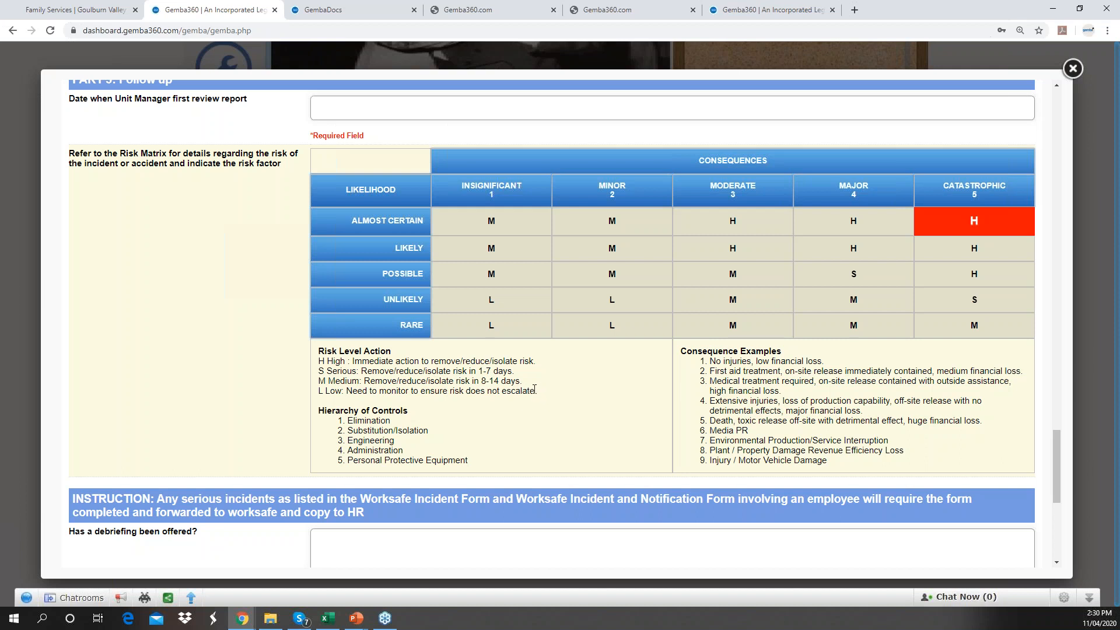
pyautogui.moveTo(319, 362); pyautogui.dragTo(537, 362)
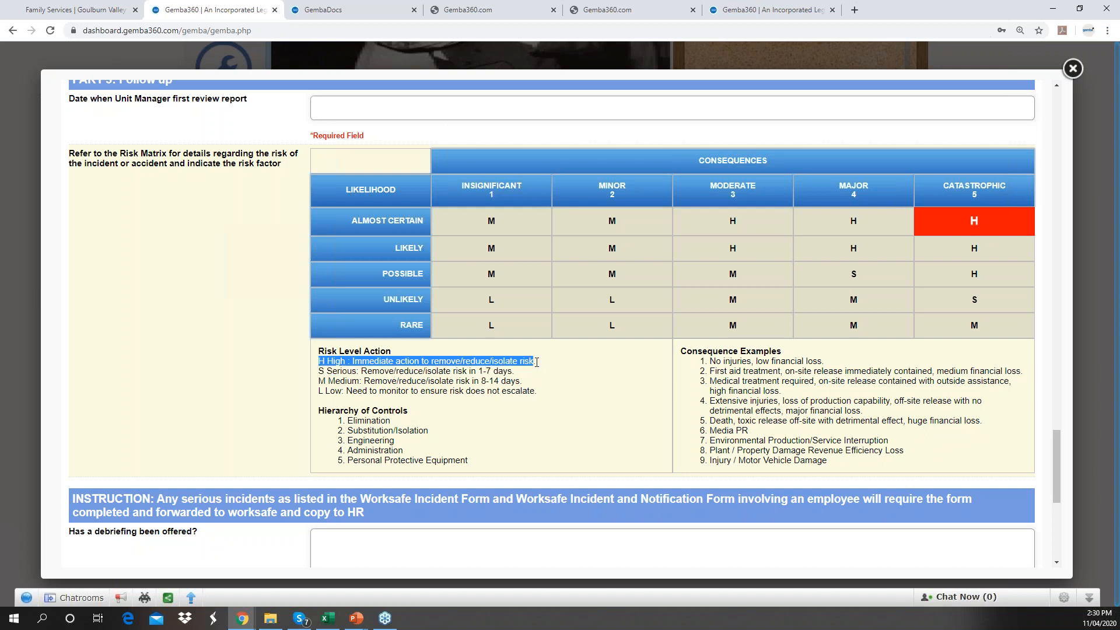
pyautogui.click(960, 220)
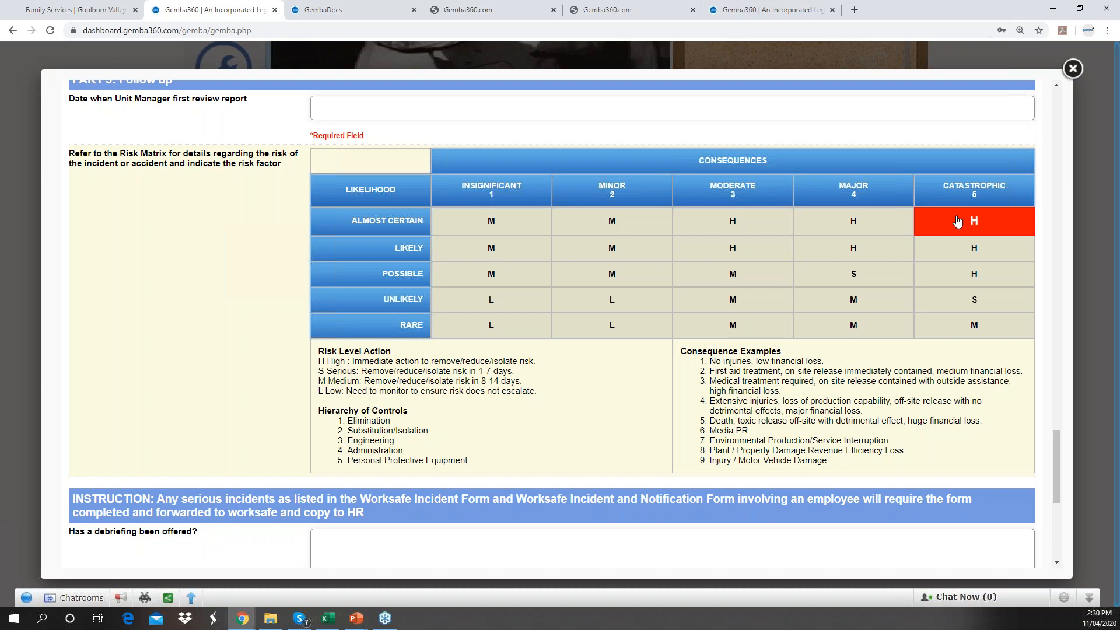
pyautogui.scroll(-6, 445, 380)
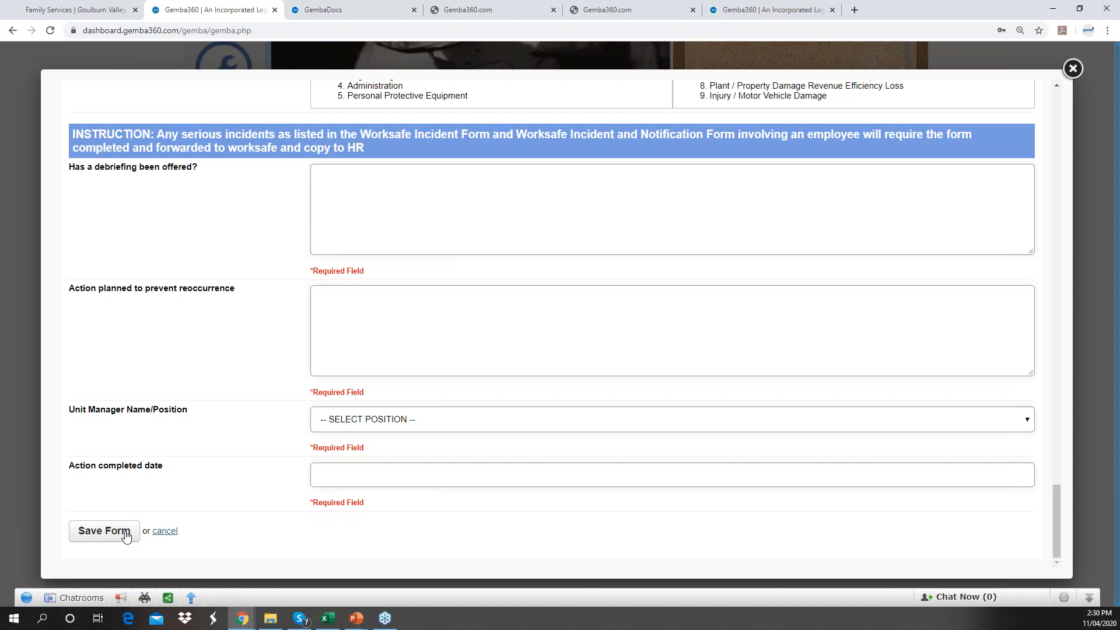
# - Cancel the new report, edit entry 415, zoom in, and open its Photos/Supporting Evidence
pyautogui.click(162, 535)
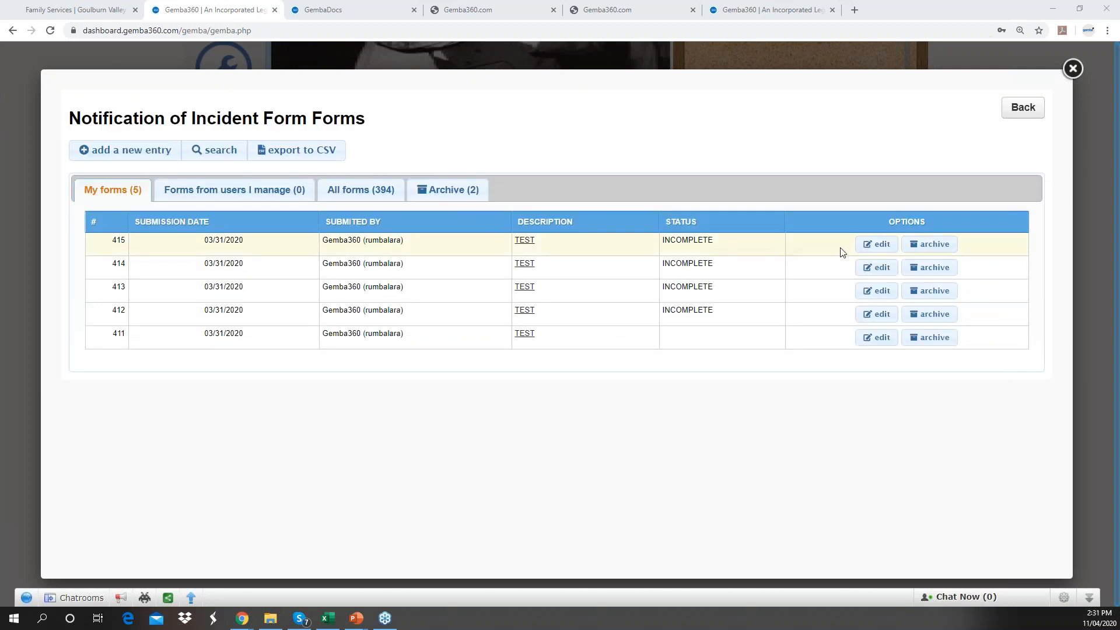
pyautogui.click(871, 252)
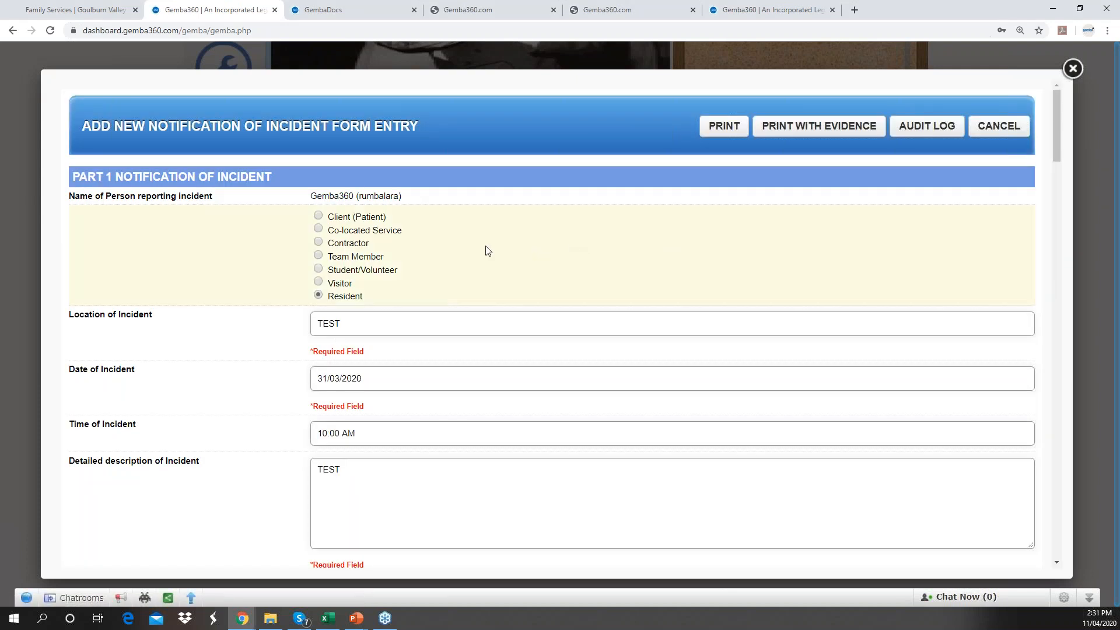
pyautogui.scroll(-4, 193, 297)
pyautogui.scroll(-5, 192, 296)
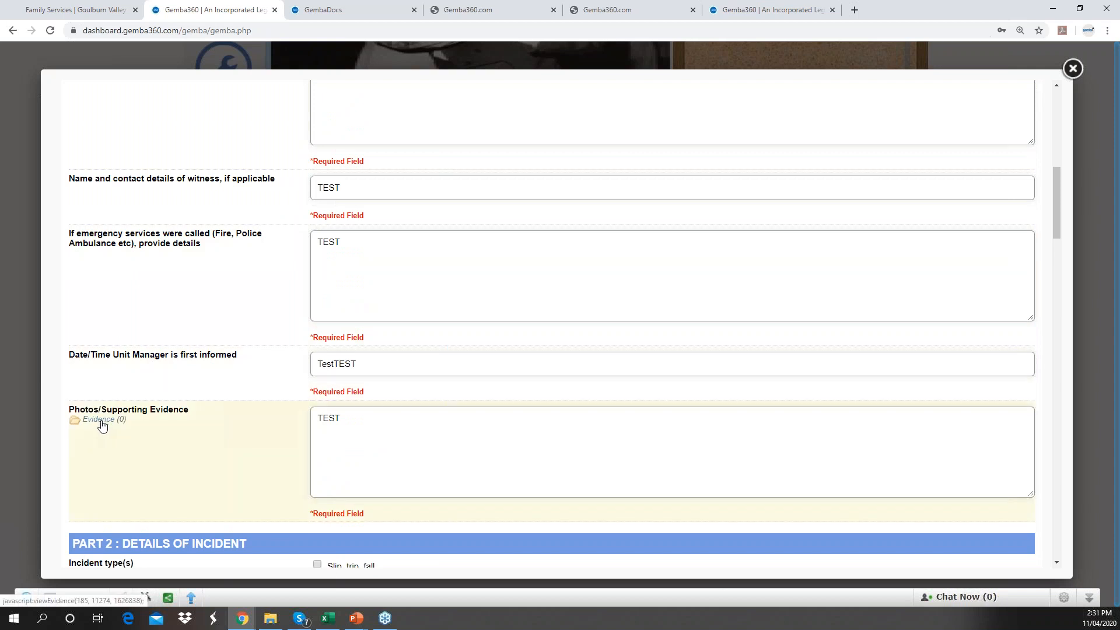
pyautogui.hotkey('ctrl', '+')
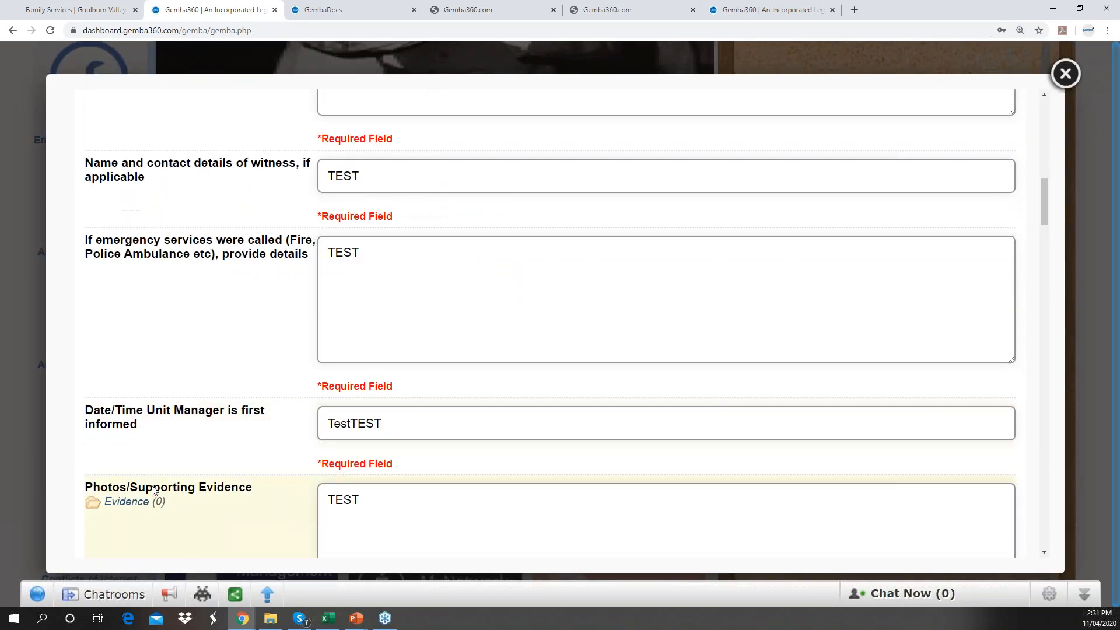
pyautogui.scroll(-1, 153, 490)
pyautogui.scroll(-2, 138, 456)
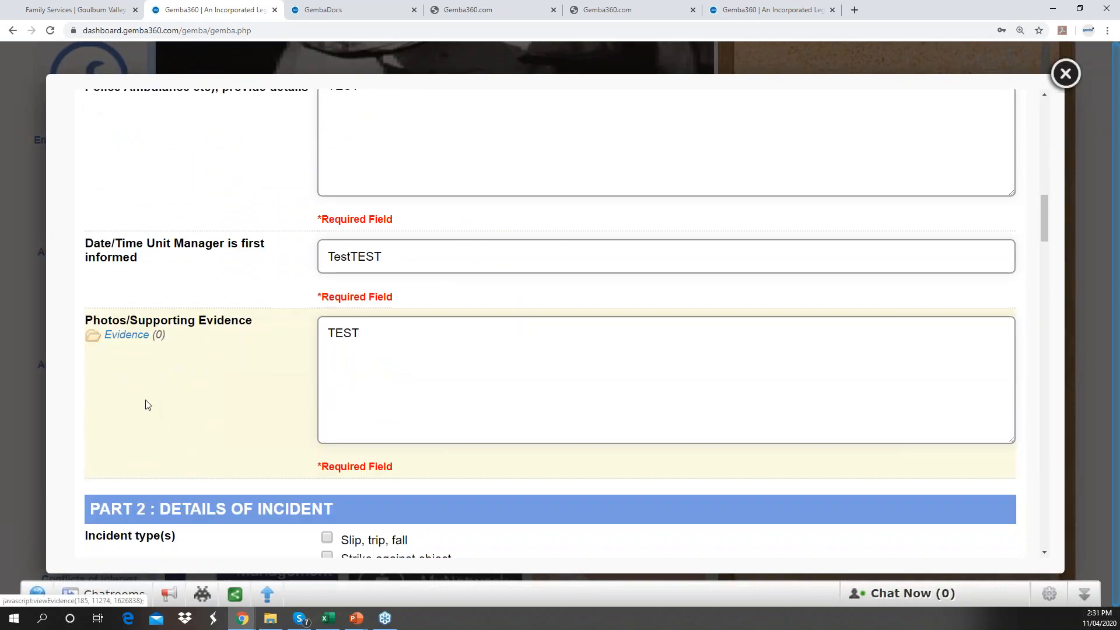
pyautogui.click(130, 334)
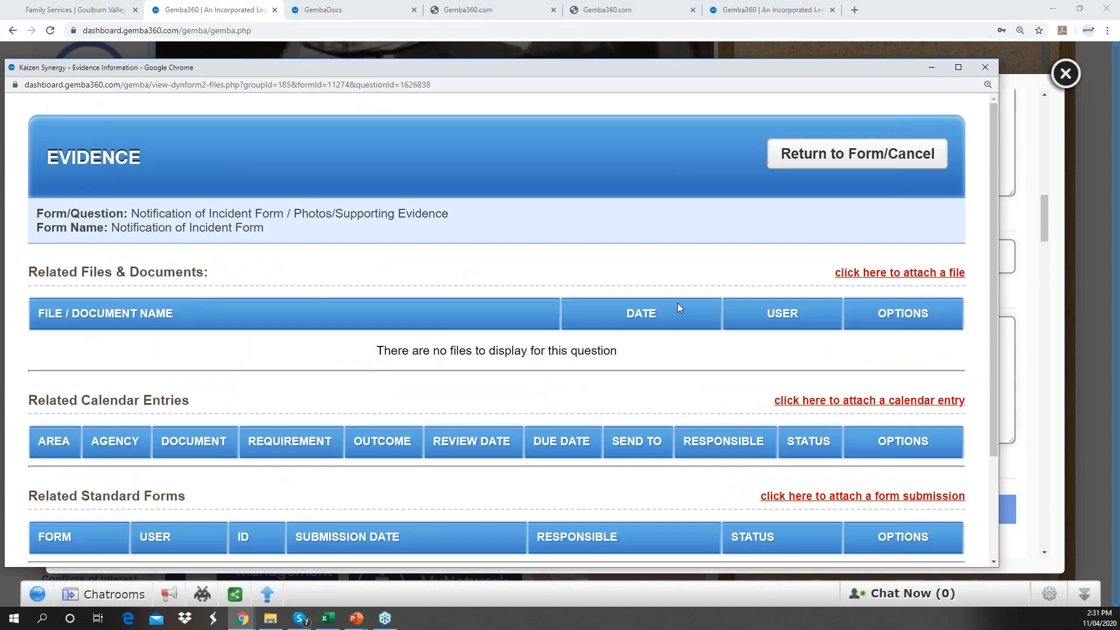
# - Close the Evidence window unattached, cancel entry 415 without saving, and close the incident forms list
pyautogui.click(879, 275)
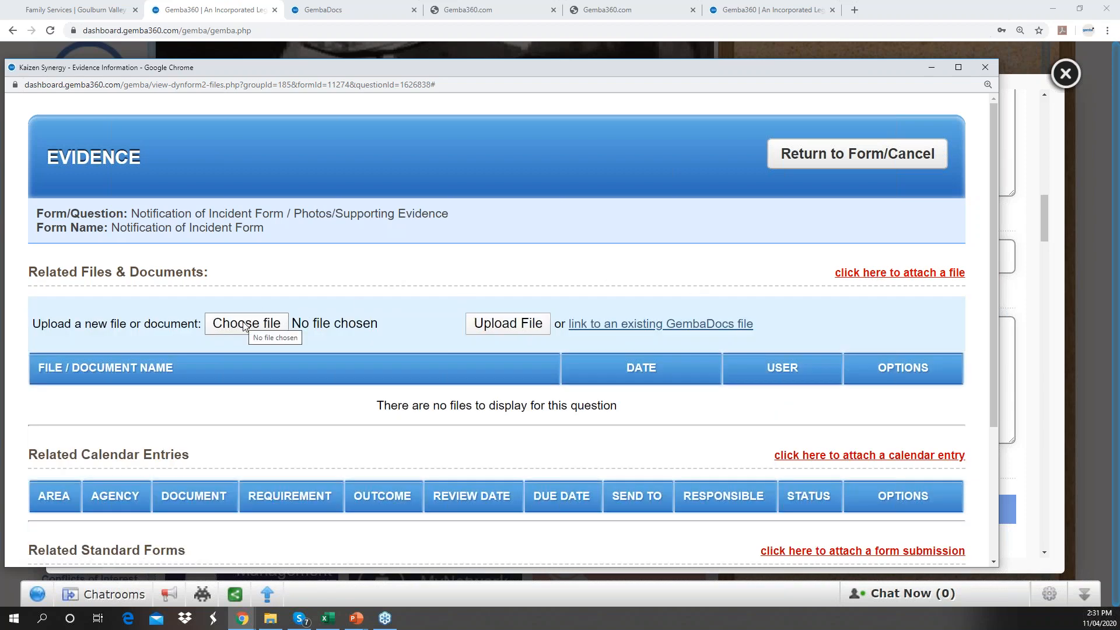
pyautogui.click(986, 69)
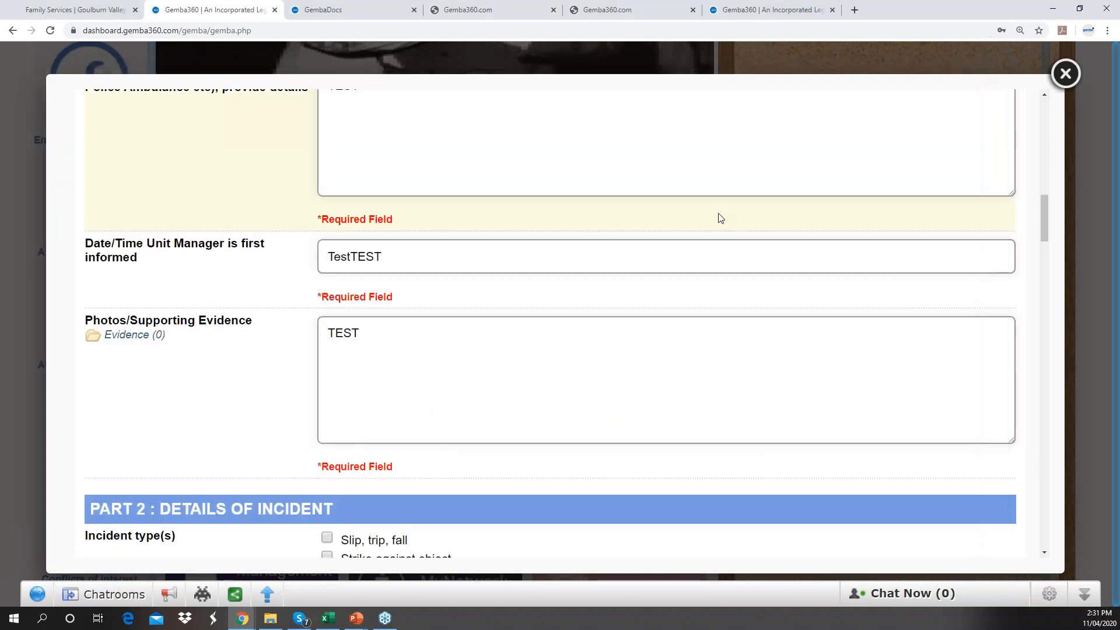
pyautogui.scroll(-4, 326, 432)
pyautogui.scroll(-3, 288, 449)
pyautogui.scroll(4, 292, 453)
pyautogui.moveTo(1046, 221); pyautogui.dragTo(1044, 111)
pyautogui.click(967, 154)
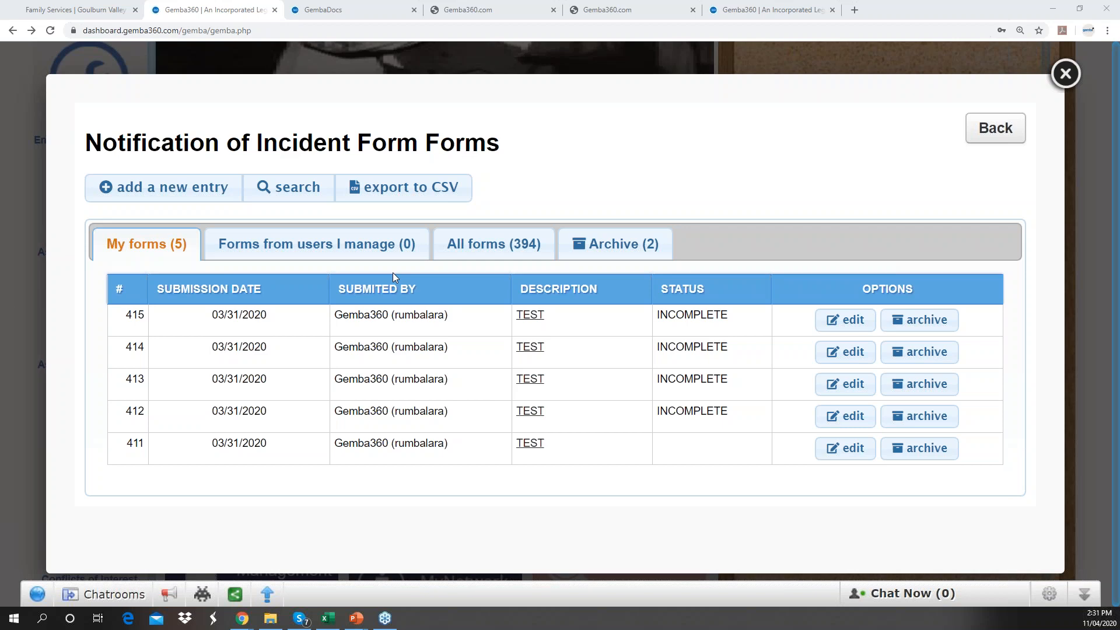
pyautogui.click(1066, 75)
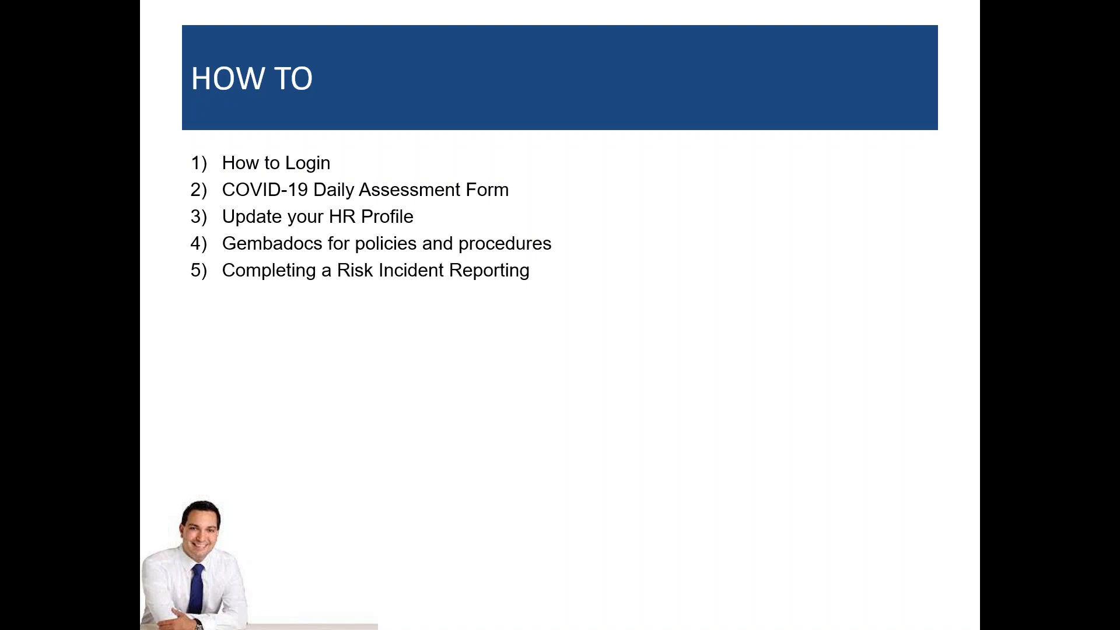
# - Advance the slideshow to the closing 'ANY questions?' slide
pyautogui.click(415, 312)
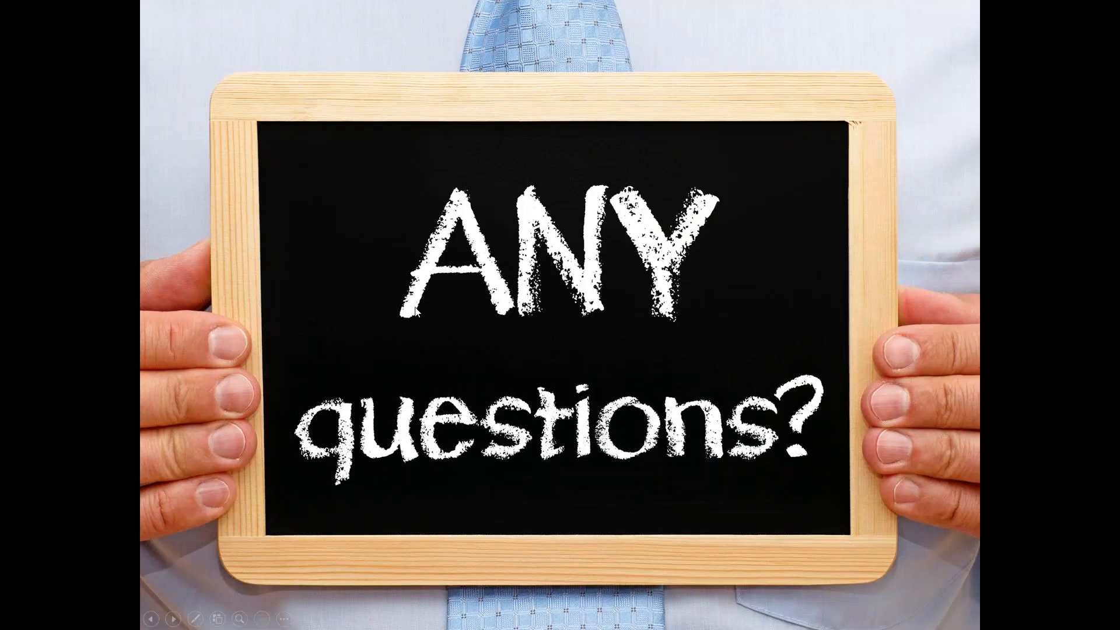